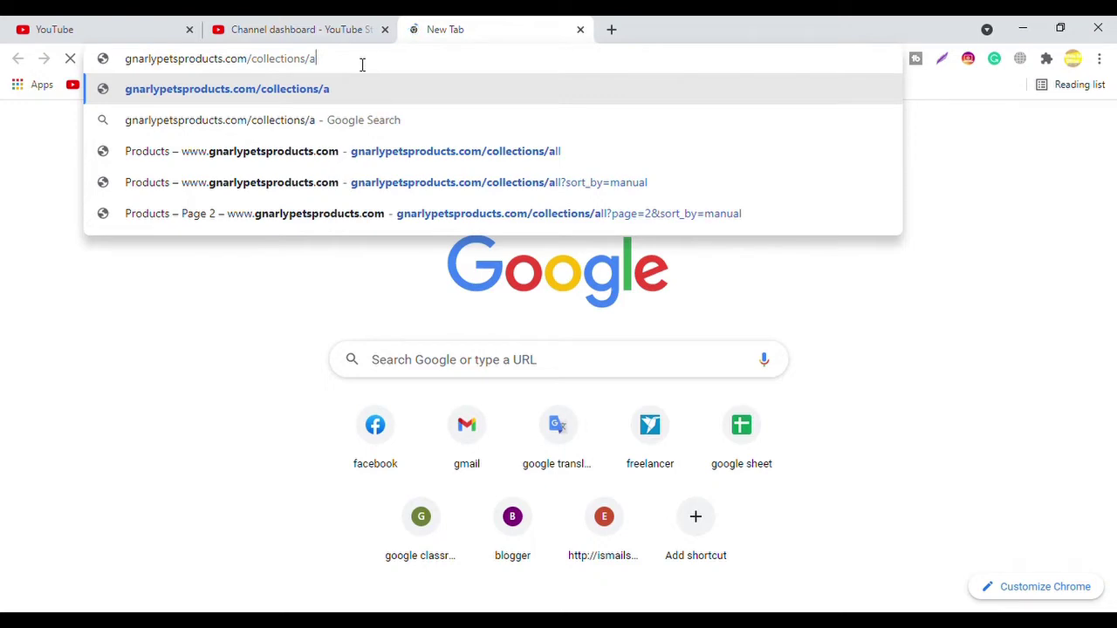
{"action": "key", "text": "BackSpace"}
{"action": "key", "text": "BackSpace"}
{"action": "key", "text": "BackSpace"}
{"action": "key", "text": "BackSpace"}
{"action": "key", "text": "BackSpace"}
{"action": "key", "text": "BackSpace"}
{"action": "key", "text": "BackSpace"}
{"action": "key", "text": "BackSpace"}
{"action": "key", "text": "BackSpace"}
{"action": "key", "text": "BackSpace"}
{"action": "key", "text": "BackSpace"}
{"action": "key", "text": "BackSpace"}
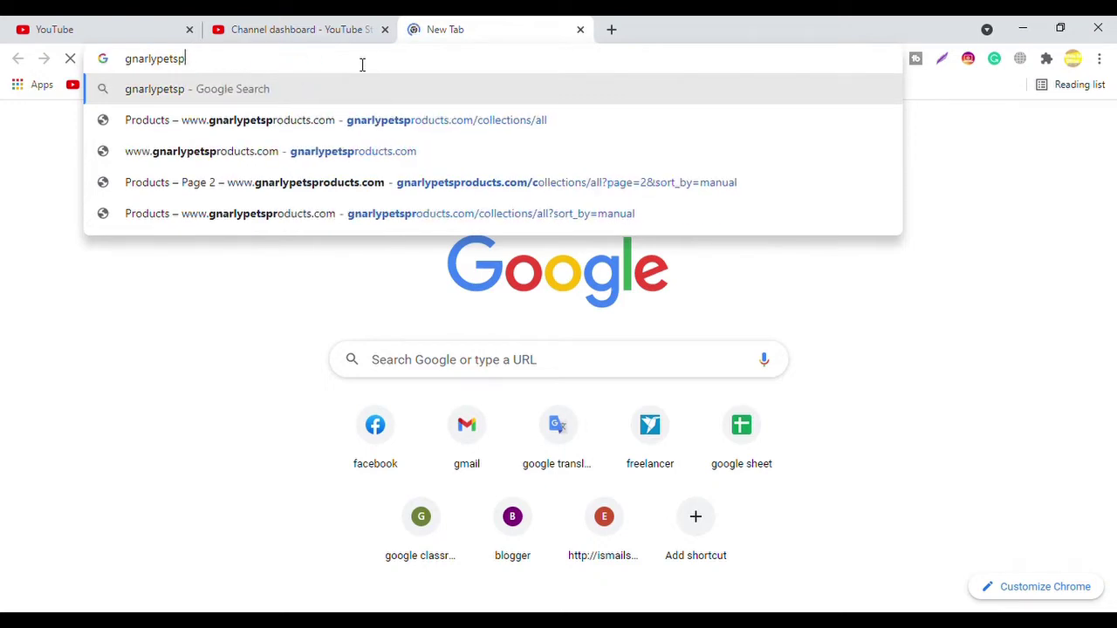
Step: Search Google for 'google adsense account' using the address bar suggestion
{"action": "type", "text": "goo"}
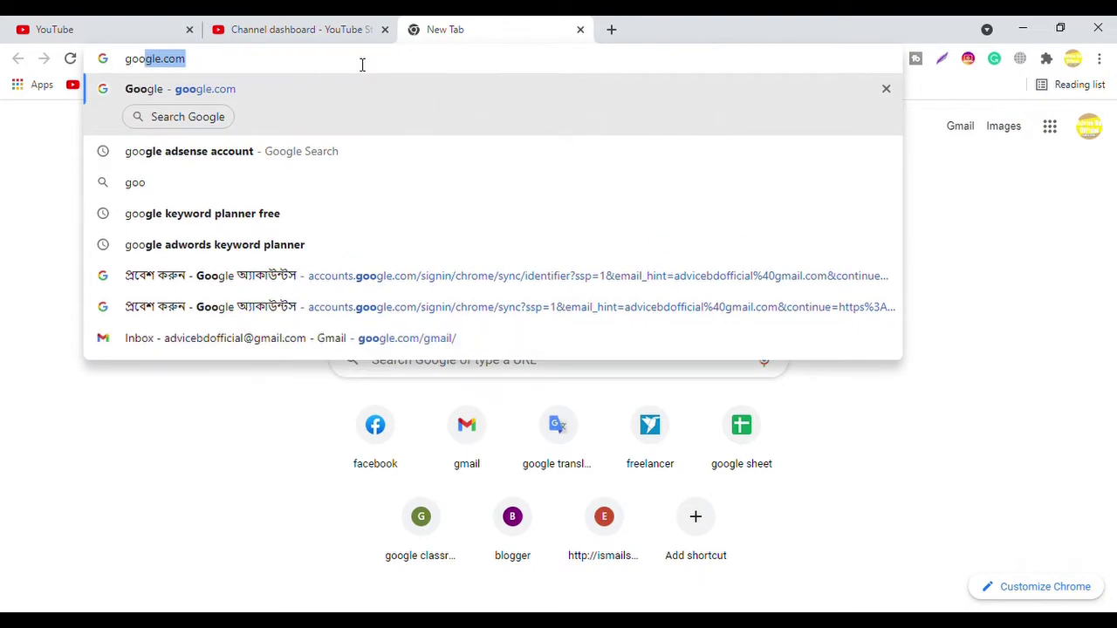
{"action": "left_click", "coordinate": [241, 152]}
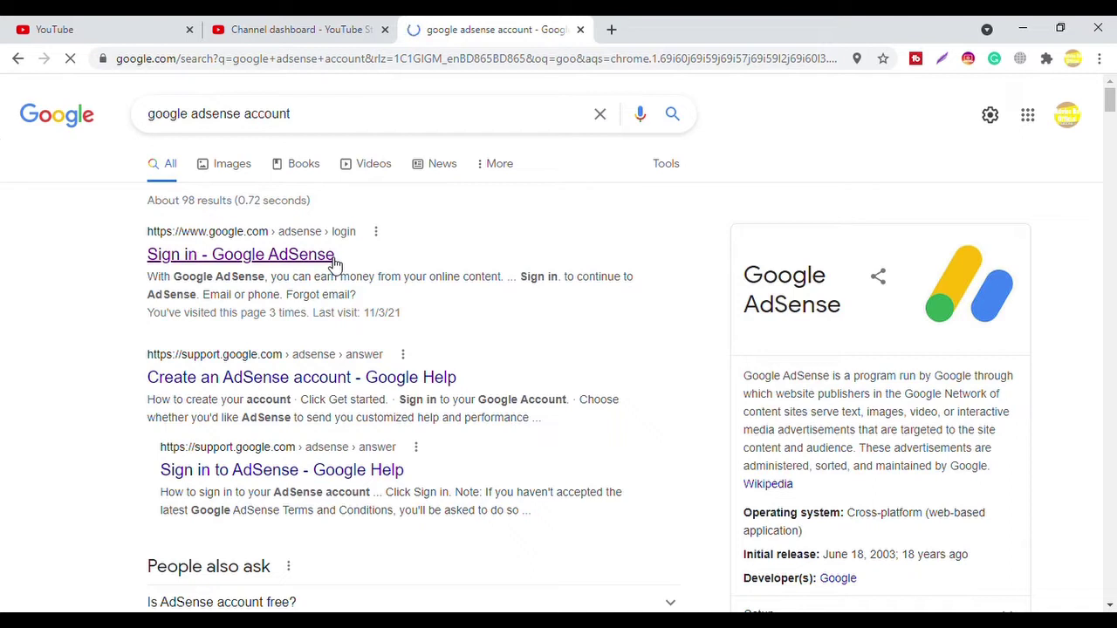
Step: Sign in to Google AdSense, review the account notices, and go to Manage tax info
{"action": "left_click", "coordinate": [332, 257]}
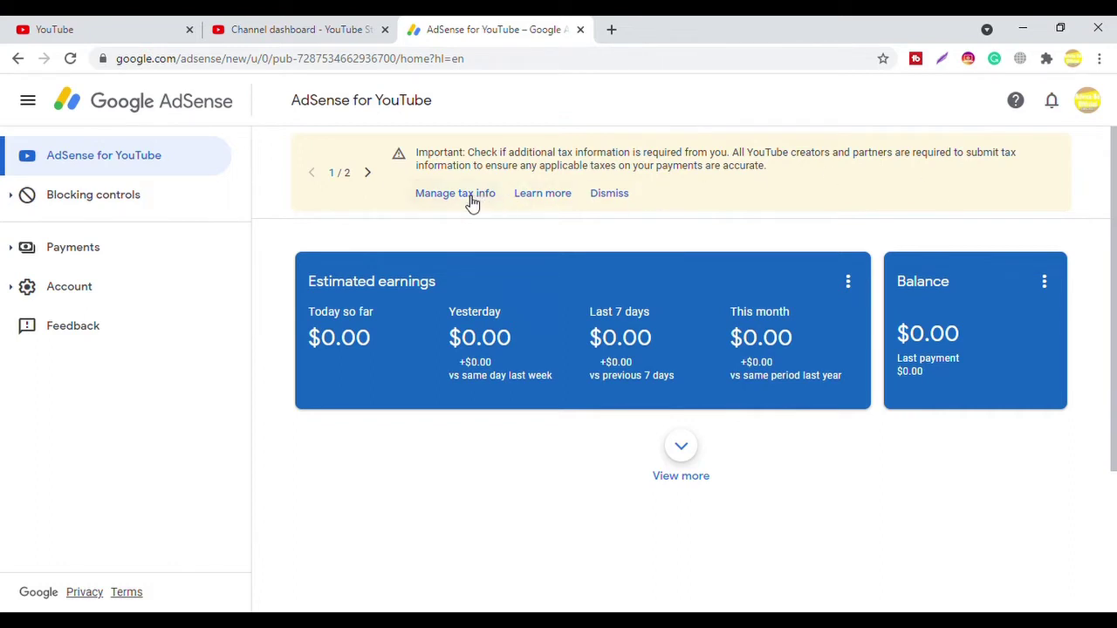
{"action": "left_click", "coordinate": [374, 180]}
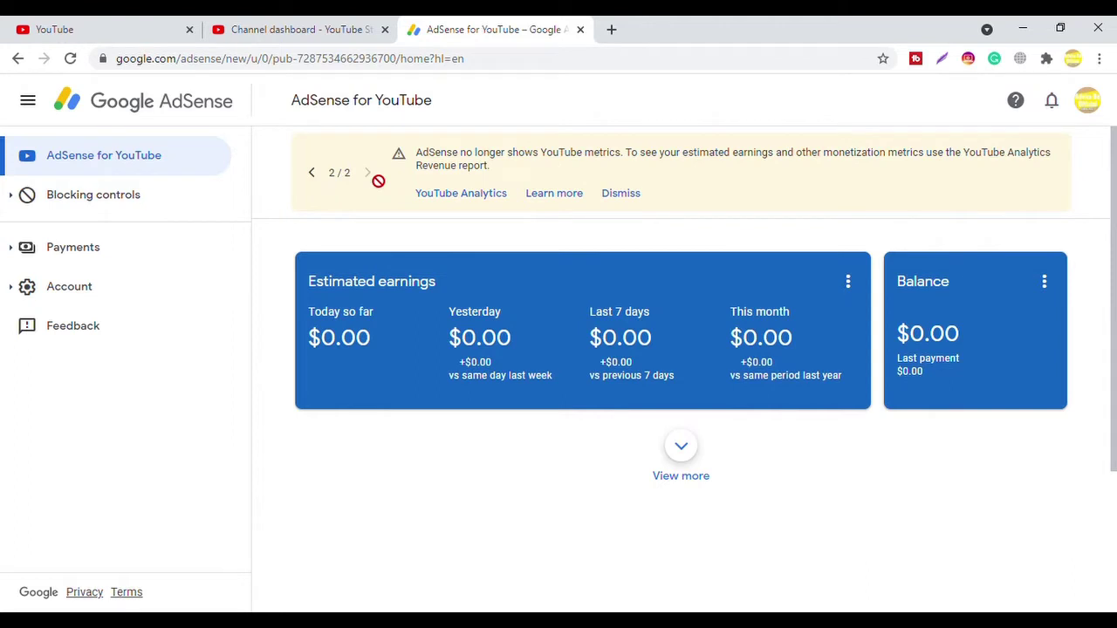
{"action": "left_click", "coordinate": [311, 174]}
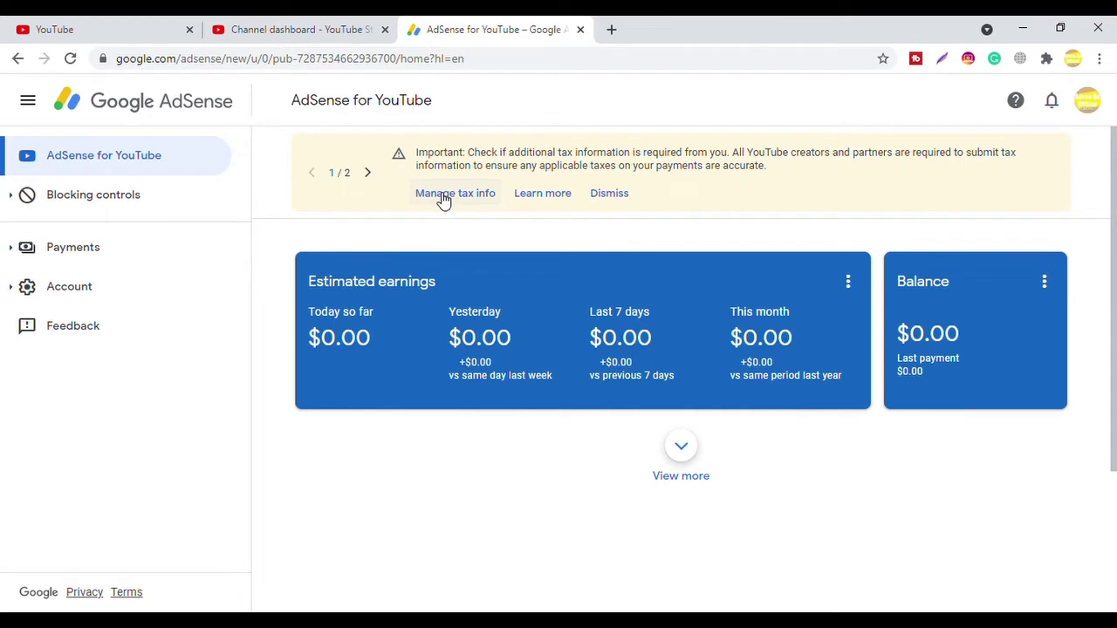
{"action": "left_click", "coordinate": [444, 199]}
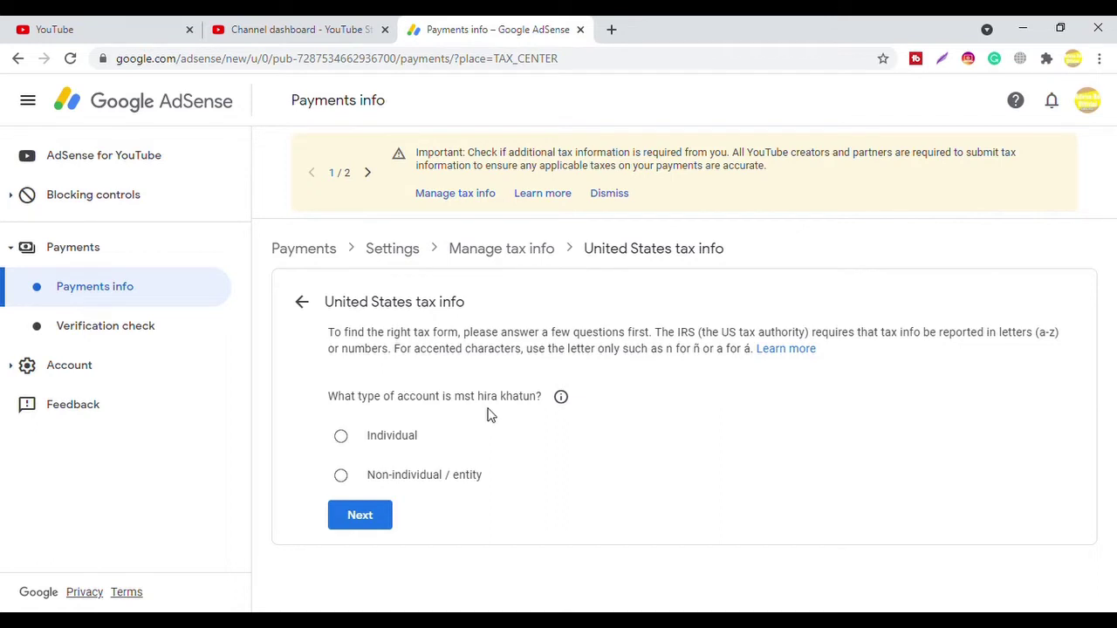
Step: Declare an Individual account, answer No to US citizenship or residency, and choose W-8BEN
{"action": "left_click", "coordinate": [341, 436]}
{"action": "left_click", "coordinate": [361, 517]}
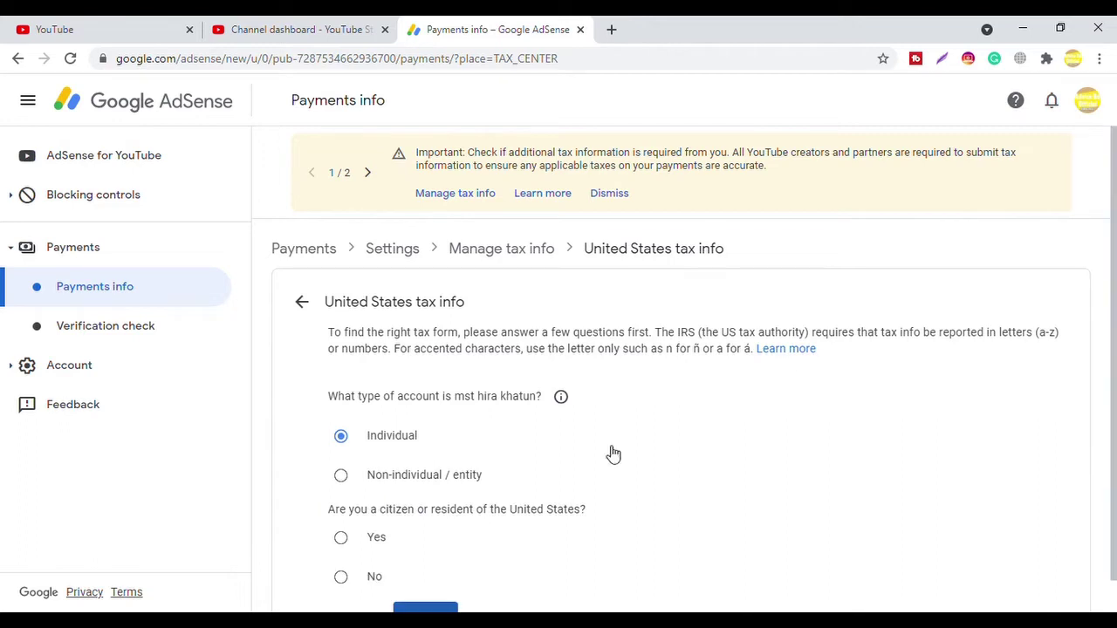
{"action": "scroll", "coordinate": [1113, 332], "scroll_direction": "down", "scroll_amount": 1}
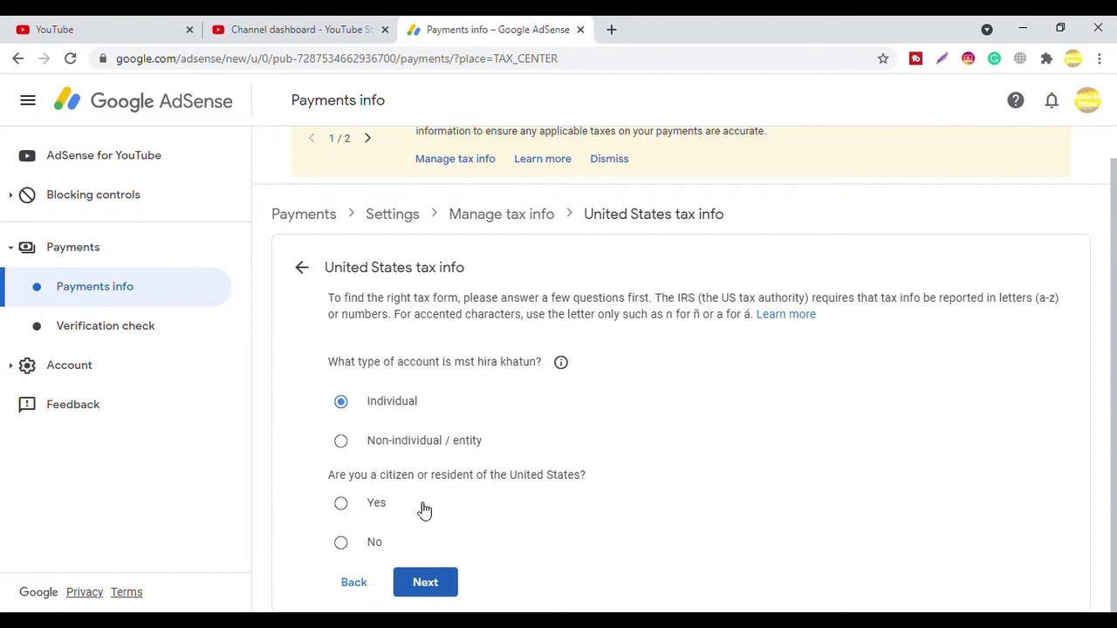
{"action": "left_click", "coordinate": [342, 542]}
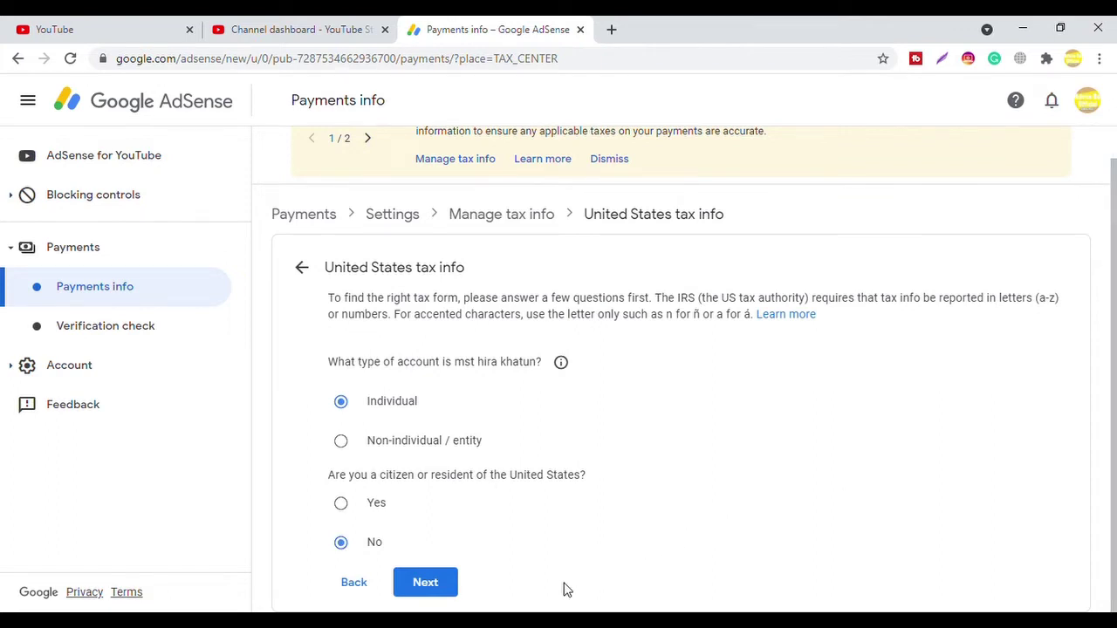
{"action": "left_click", "coordinate": [428, 584]}
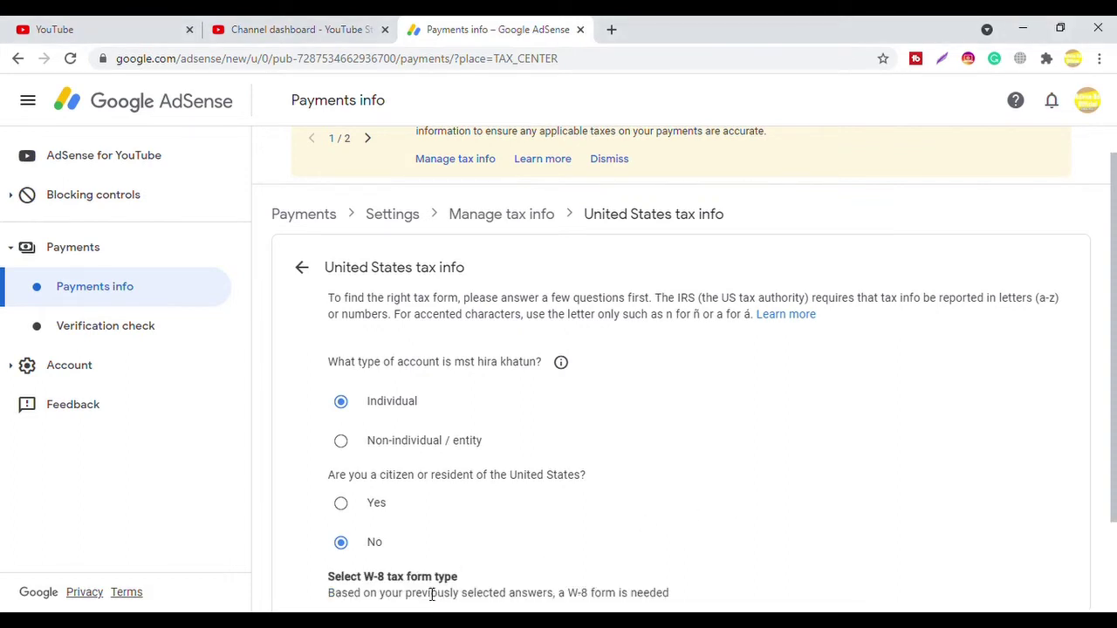
{"action": "left_click_drag", "start_coordinate": [1109, 336], "coordinate": [1113, 448]}
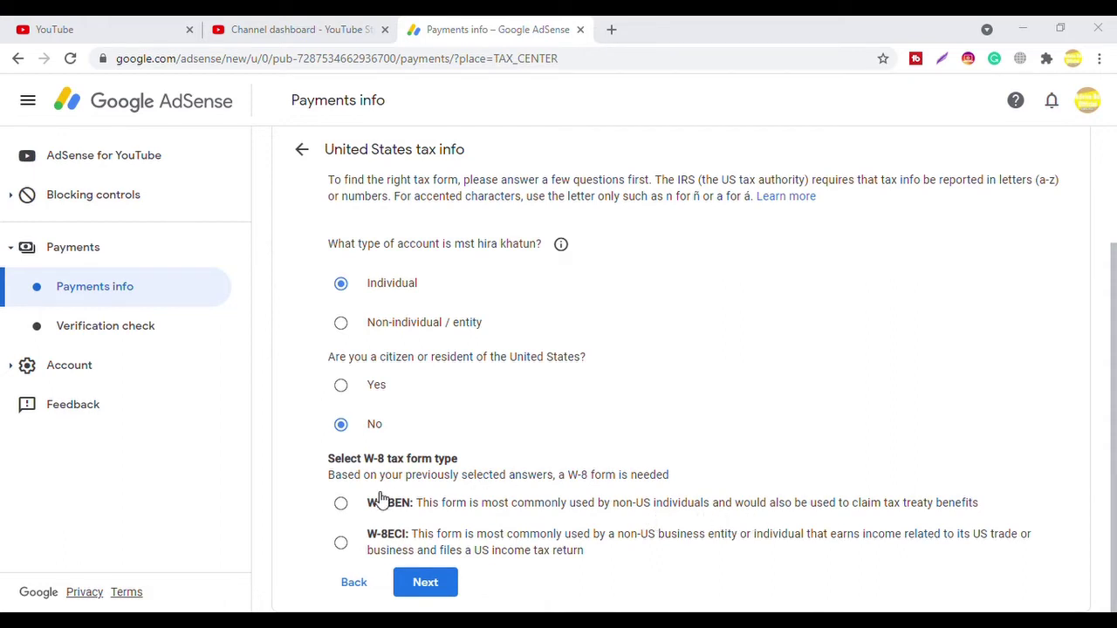
{"action": "left_click", "coordinate": [342, 504]}
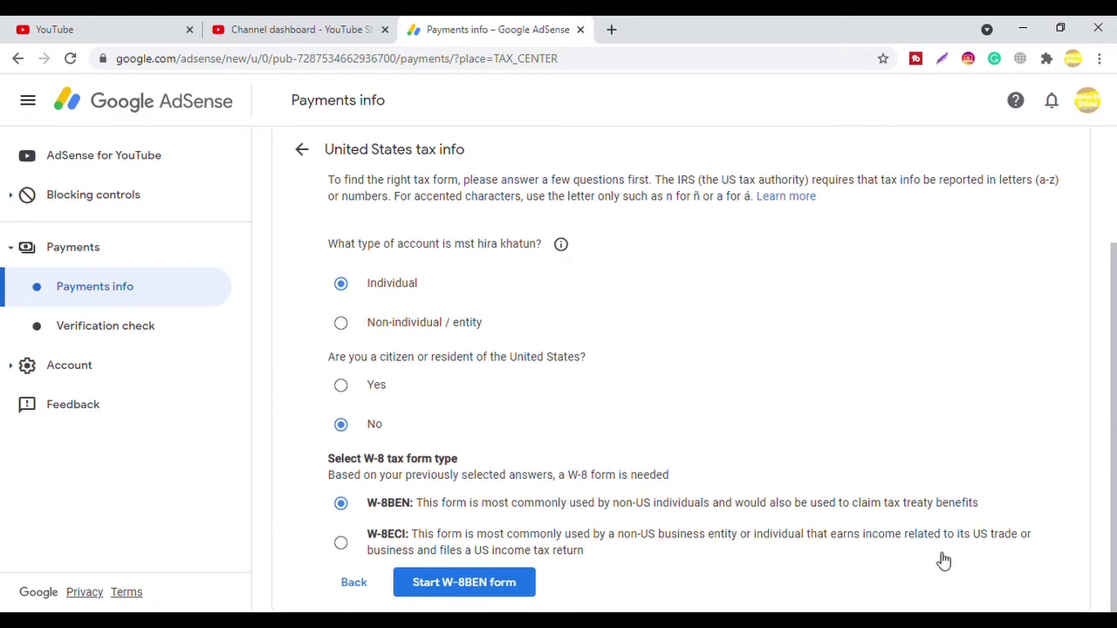
Step: Enter the individual's name and set country of citizenship to Bangladesh on the W-8BEN form
{"action": "left_click", "coordinate": [470, 589]}
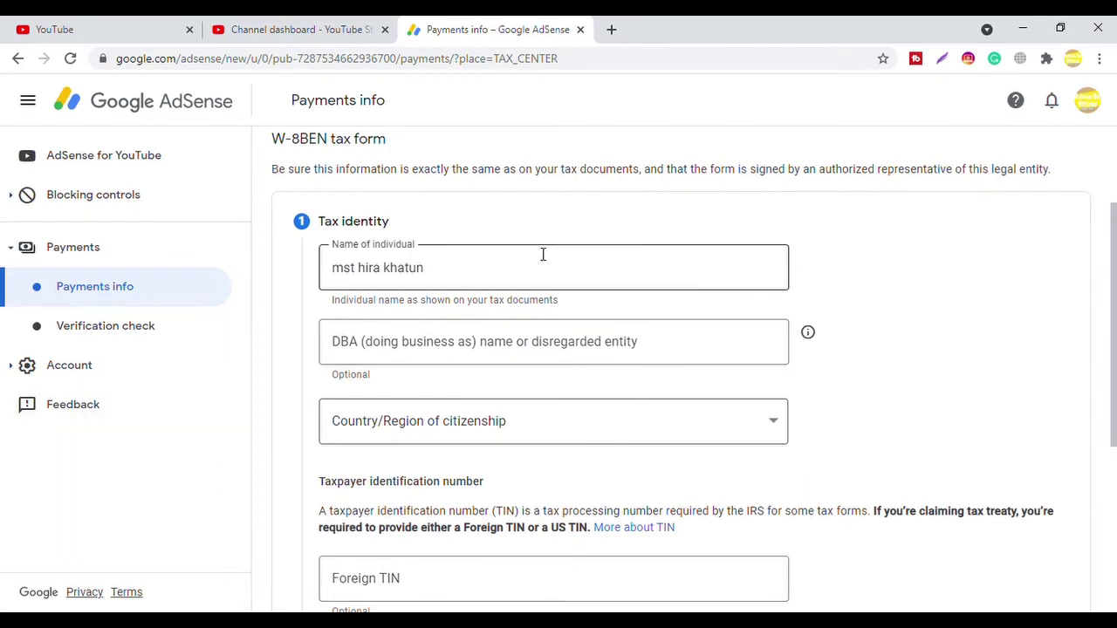
{"action": "left_click_drag", "start_coordinate": [1114, 258], "coordinate": [1114, 286]}
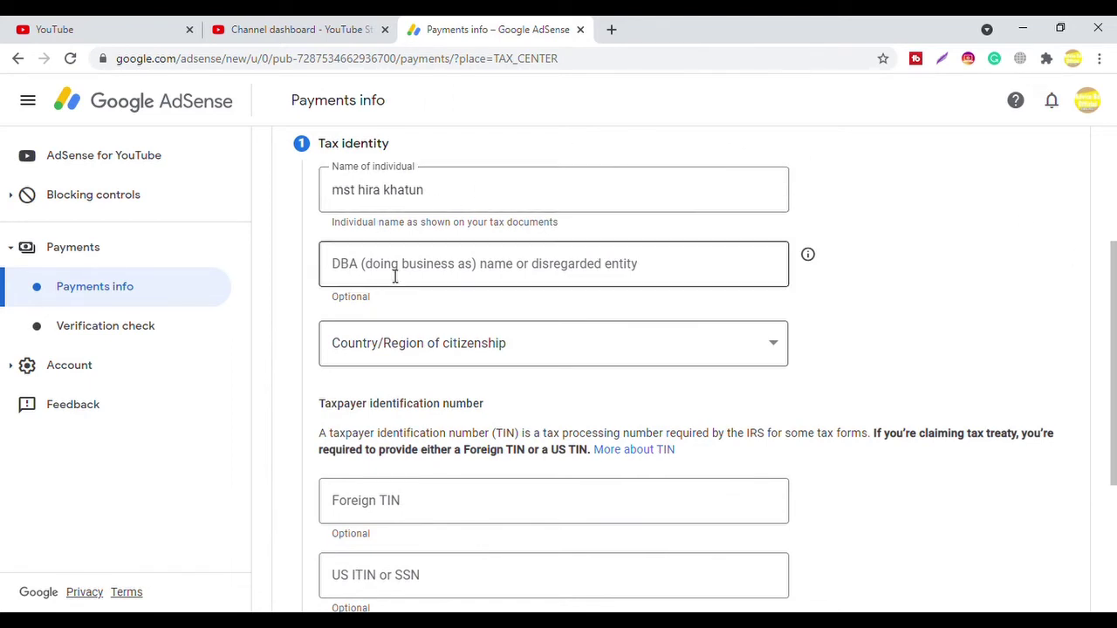
{"action": "left_click", "coordinate": [777, 347]}
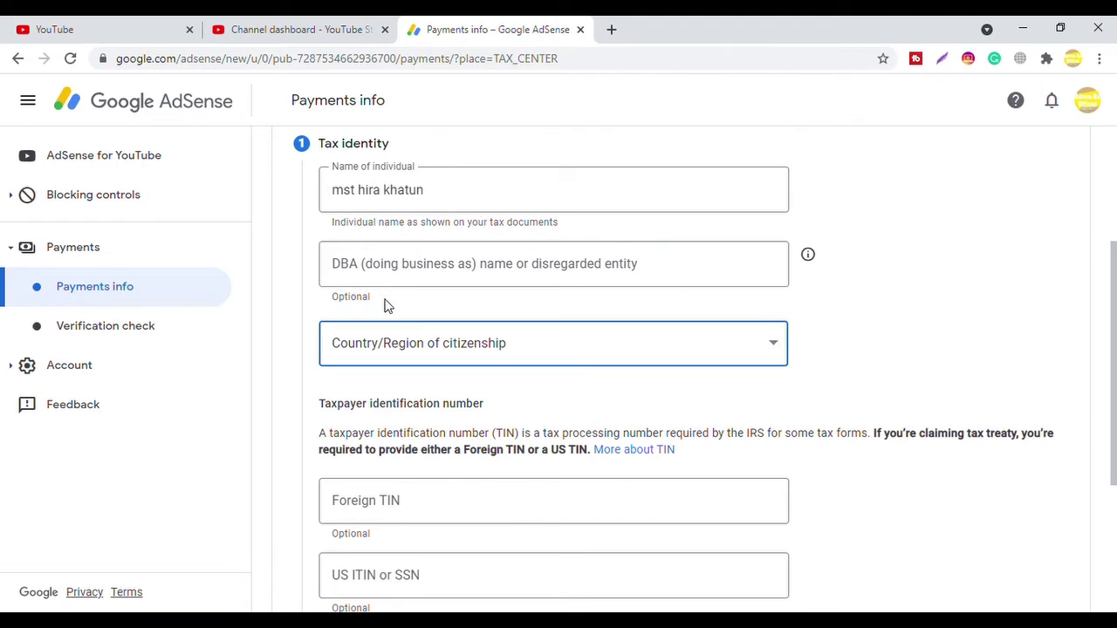
{"action": "type", "text": "Bangladesh"}
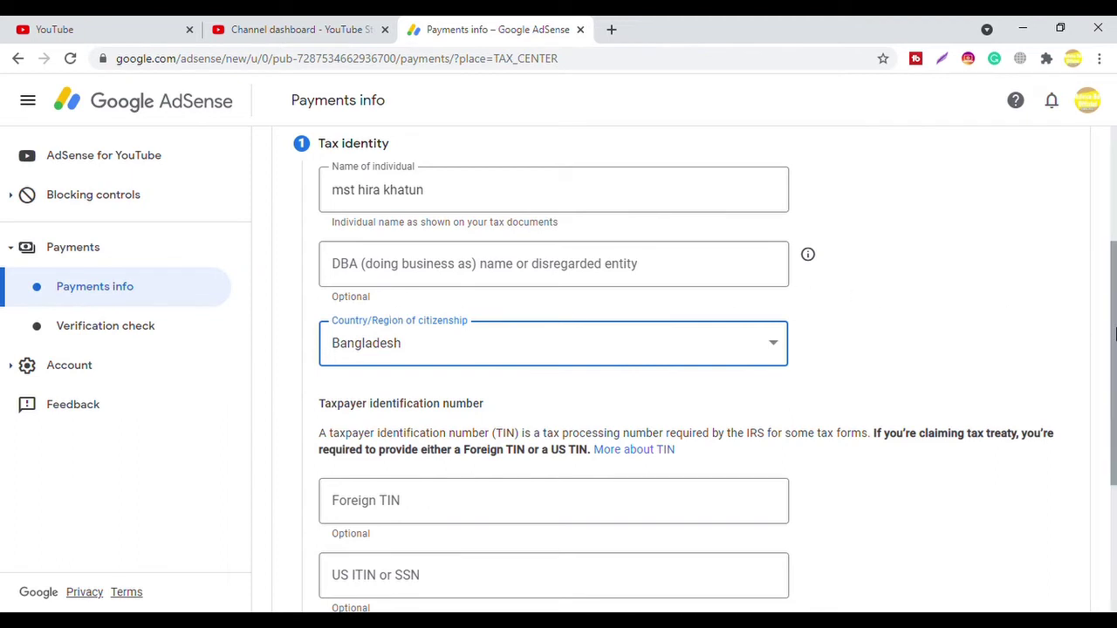
{"action": "scroll", "coordinate": [1115, 332], "scroll_direction": "down", "scroll_amount": 1}
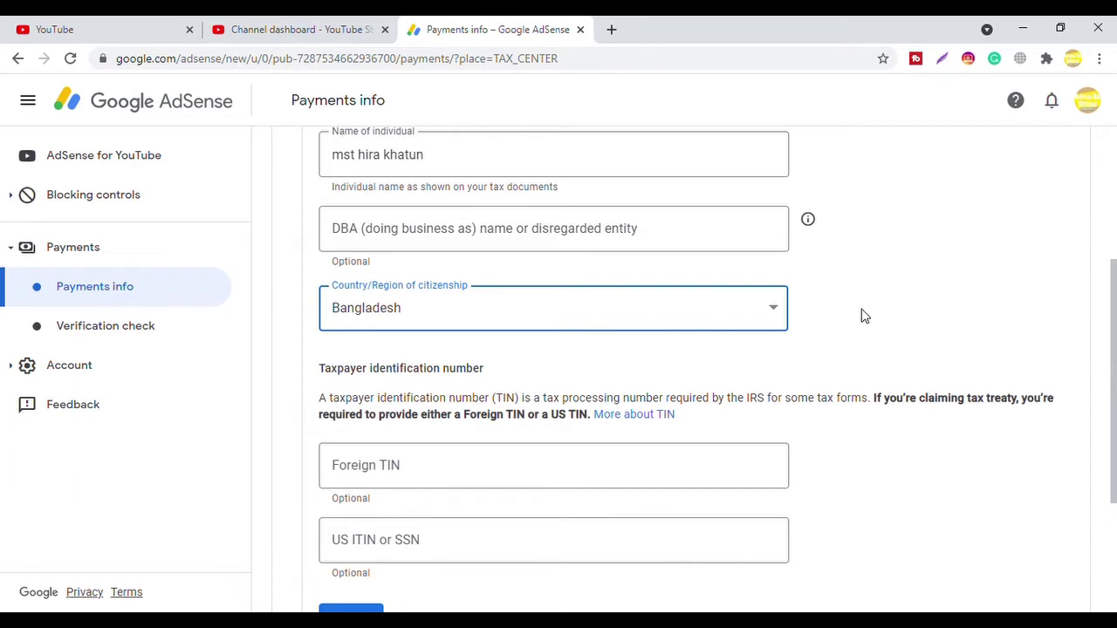
{"action": "scroll", "coordinate": [1114, 306], "scroll_direction": "down", "scroll_amount": 2}
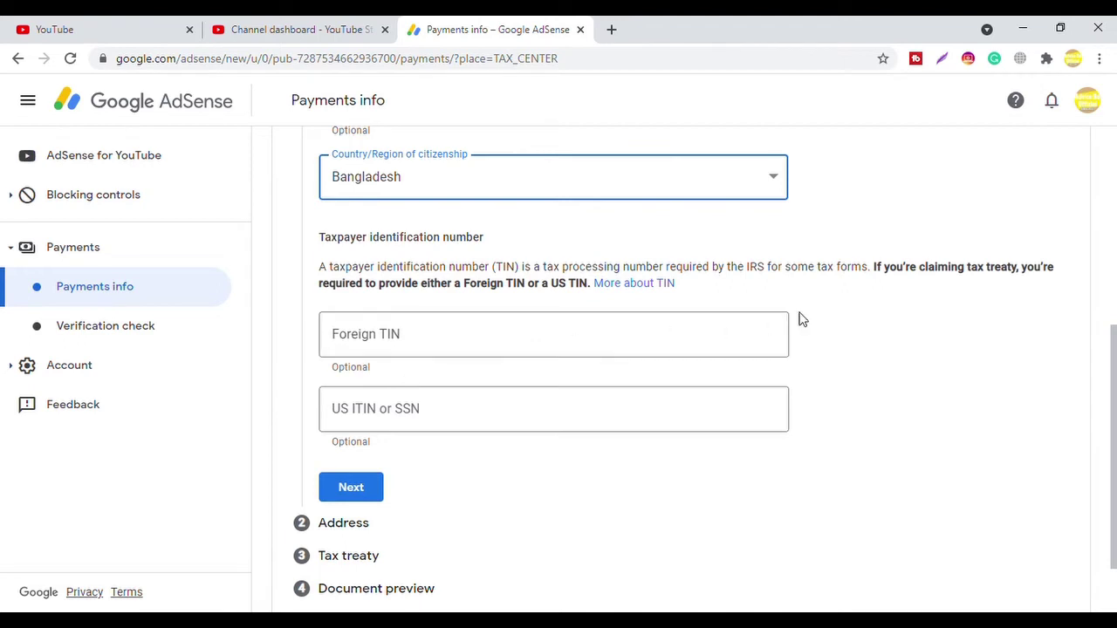
Step: Leave Foreign TIN and US ITIN/SSN empty and submit the Tax identity step
{"action": "left_click_drag", "start_coordinate": [1114, 357], "coordinate": [1115, 400]}
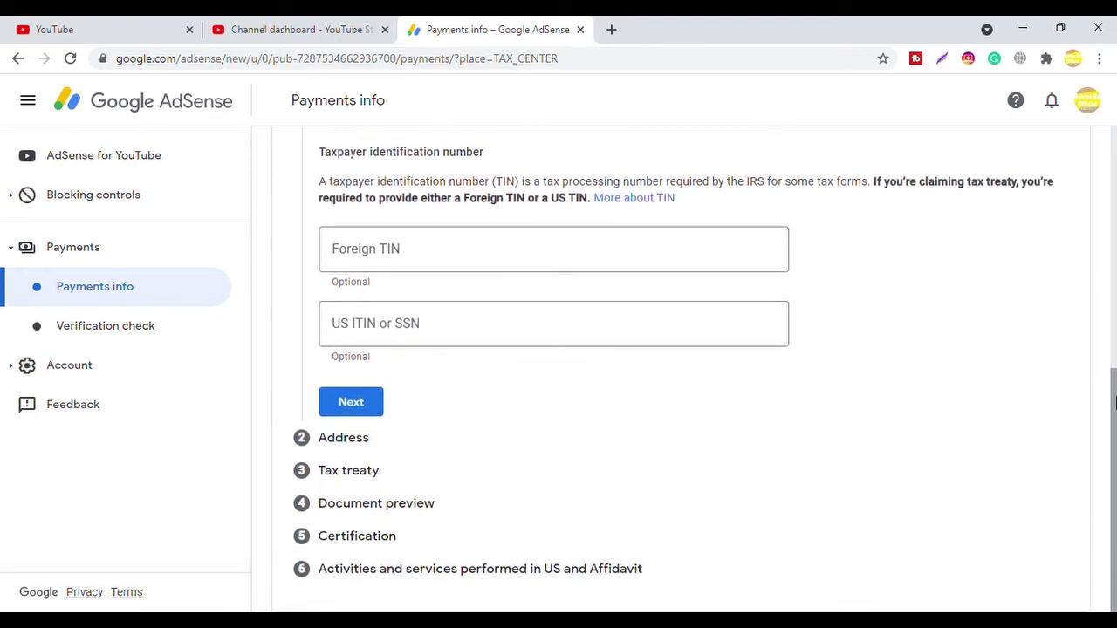
{"action": "left_click", "coordinate": [361, 404]}
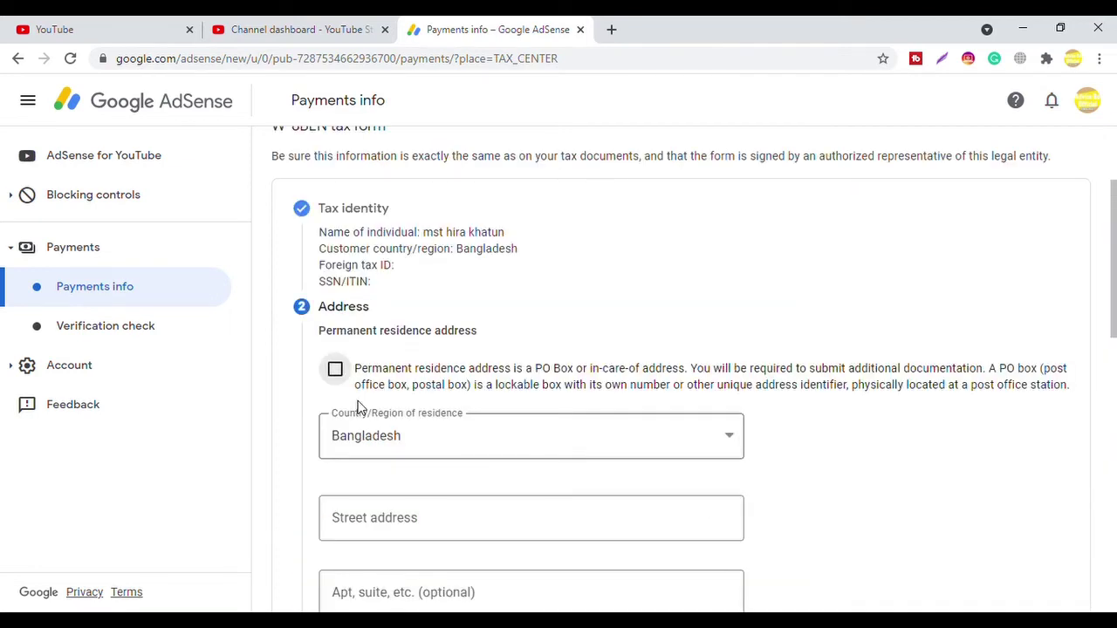
Step: Fill the street address from a saved autofill suggestion and type a phone-style number into Apt, suite
{"action": "left_click_drag", "start_coordinate": [1114, 262], "coordinate": [1114, 336]}
{"action": "left_click_drag", "start_coordinate": [1115, 347], "coordinate": [1115, 302]}
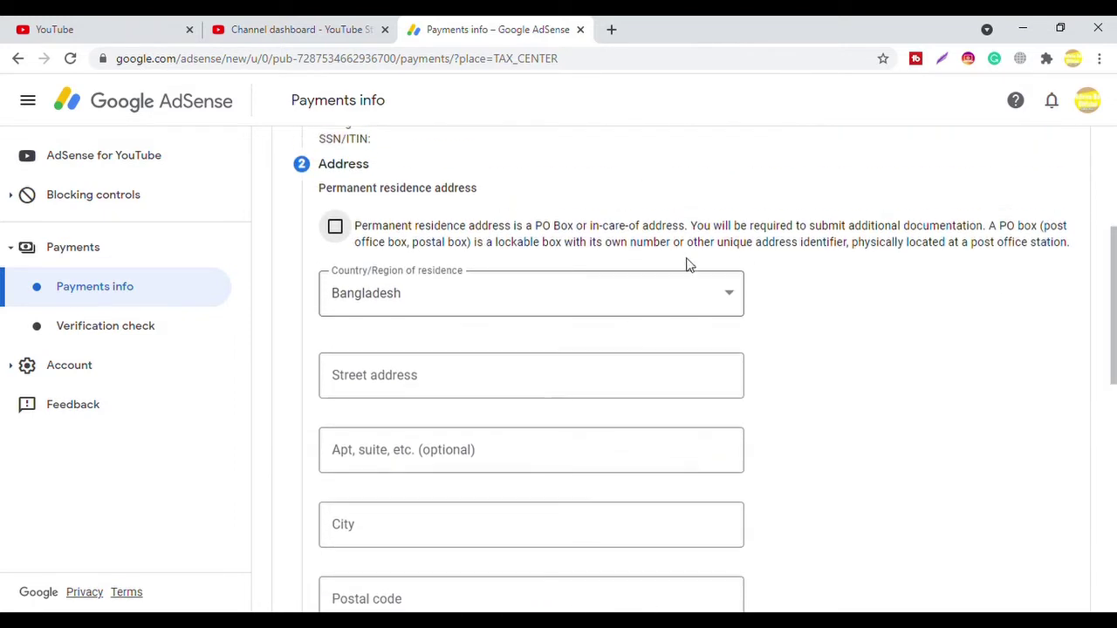
{"action": "left_click", "coordinate": [464, 377]}
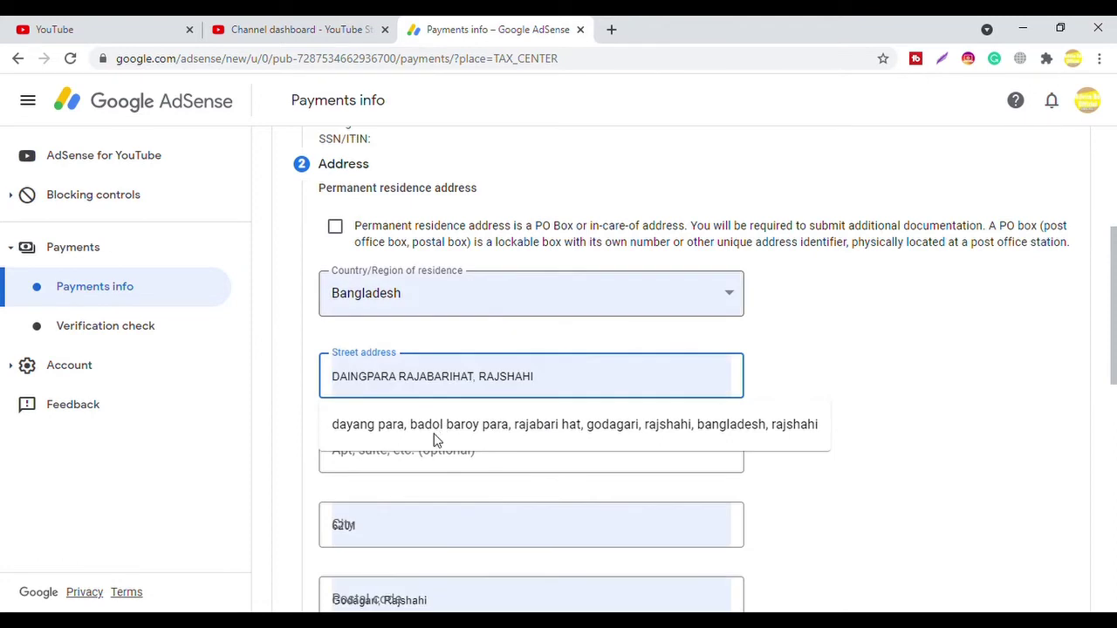
{"action": "left_click", "coordinate": [436, 425]}
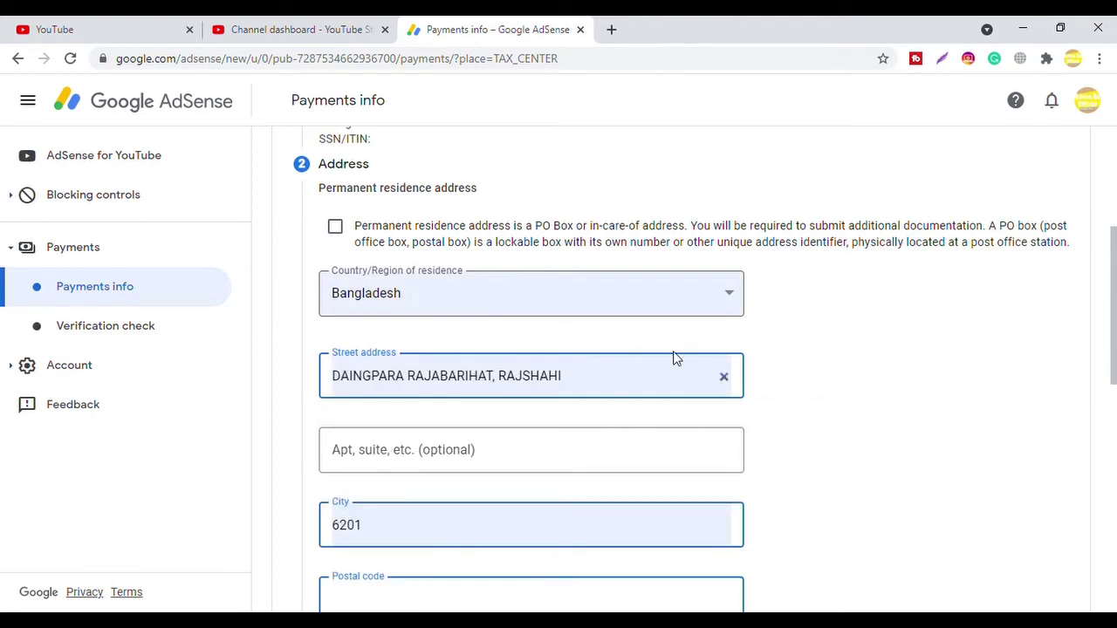
{"action": "left_click", "coordinate": [408, 456]}
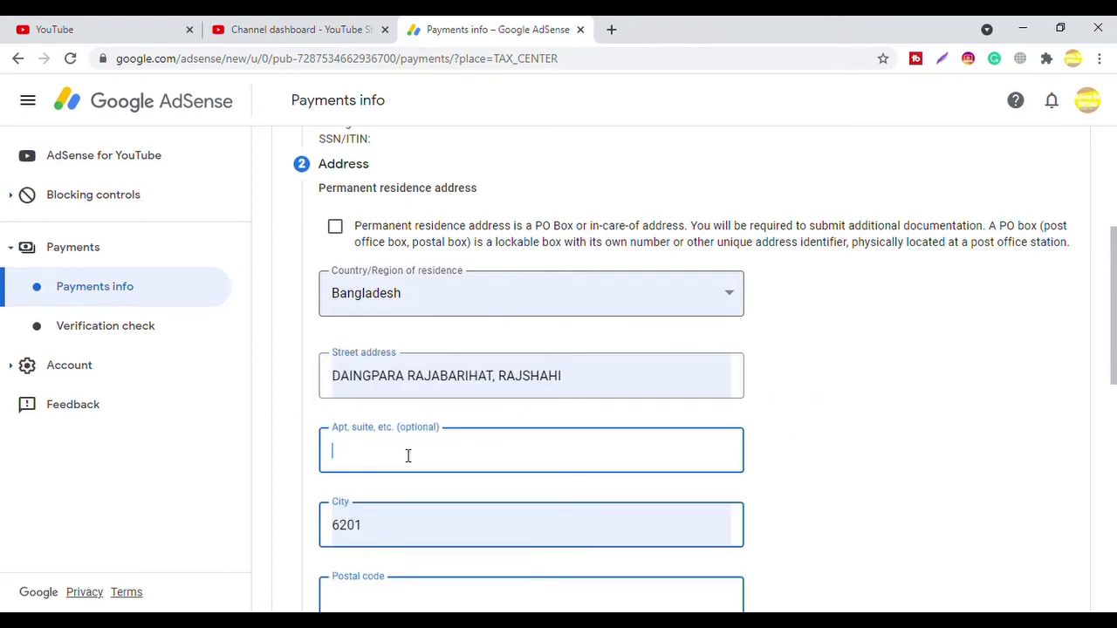
{"action": "left_click", "coordinate": [838, 328]}
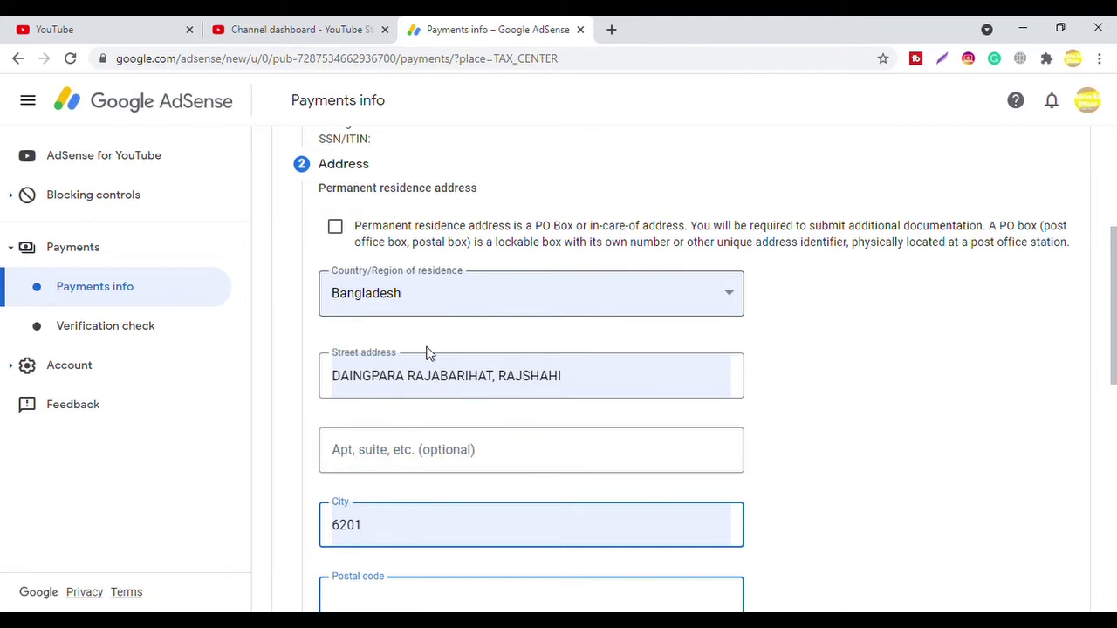
{"action": "left_click", "coordinate": [424, 459]}
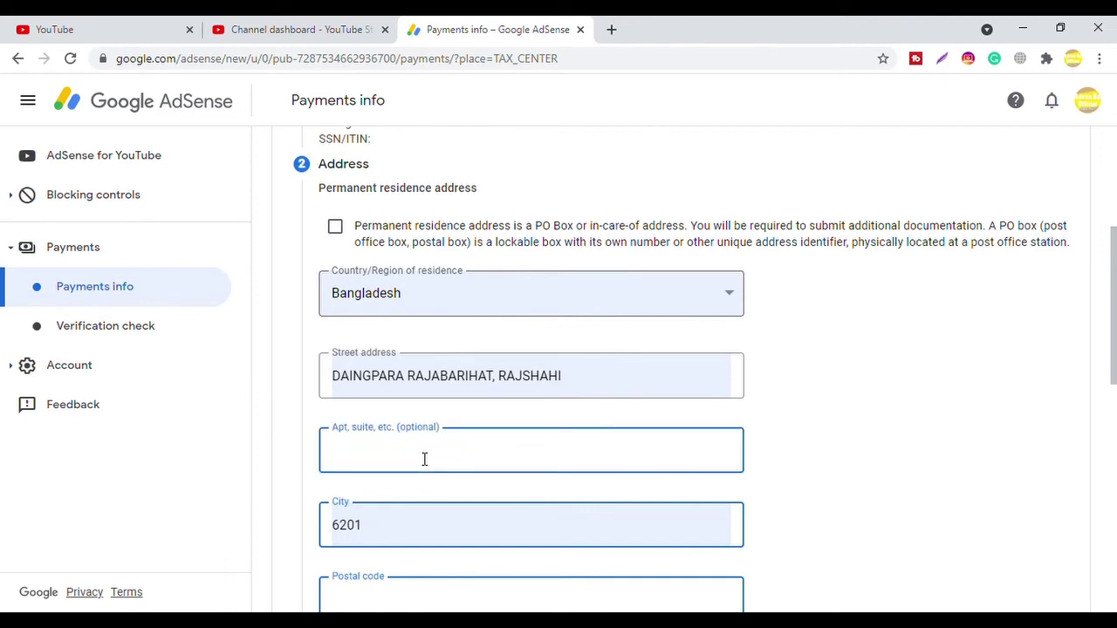
{"action": "left_click", "coordinate": [796, 466]}
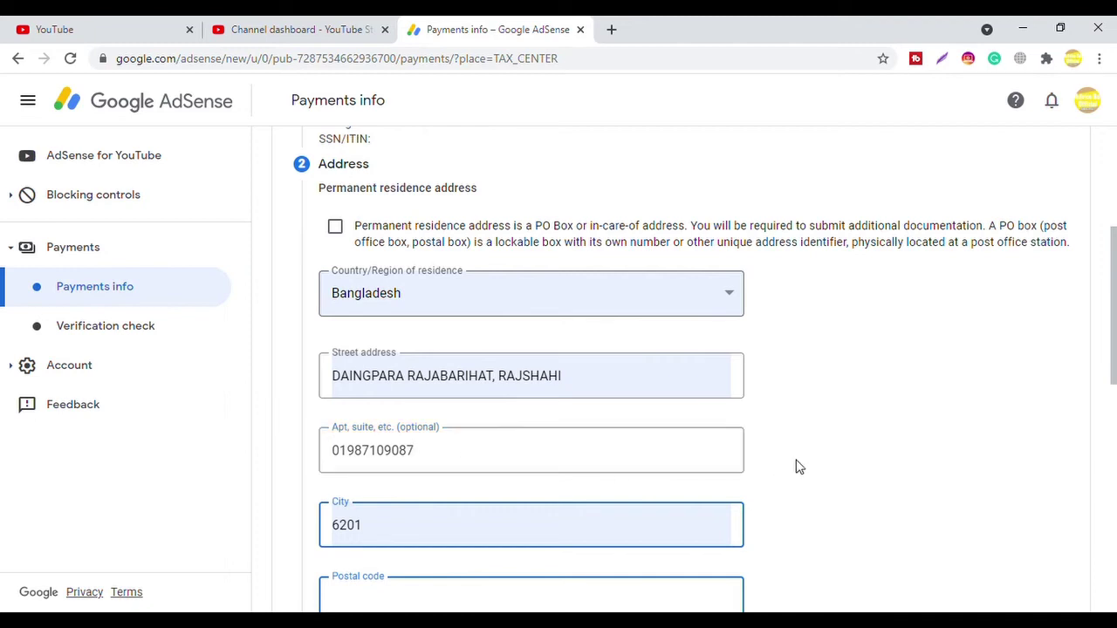
Step: Re-enter City and Postal code from the autofill suggestion and tick 'mailing address same as residence'
{"action": "scroll", "coordinate": [1114, 304], "scroll_direction": "down", "scroll_amount": 2}
{"action": "left_click_drag", "start_coordinate": [1114, 303], "coordinate": [1114, 347]}
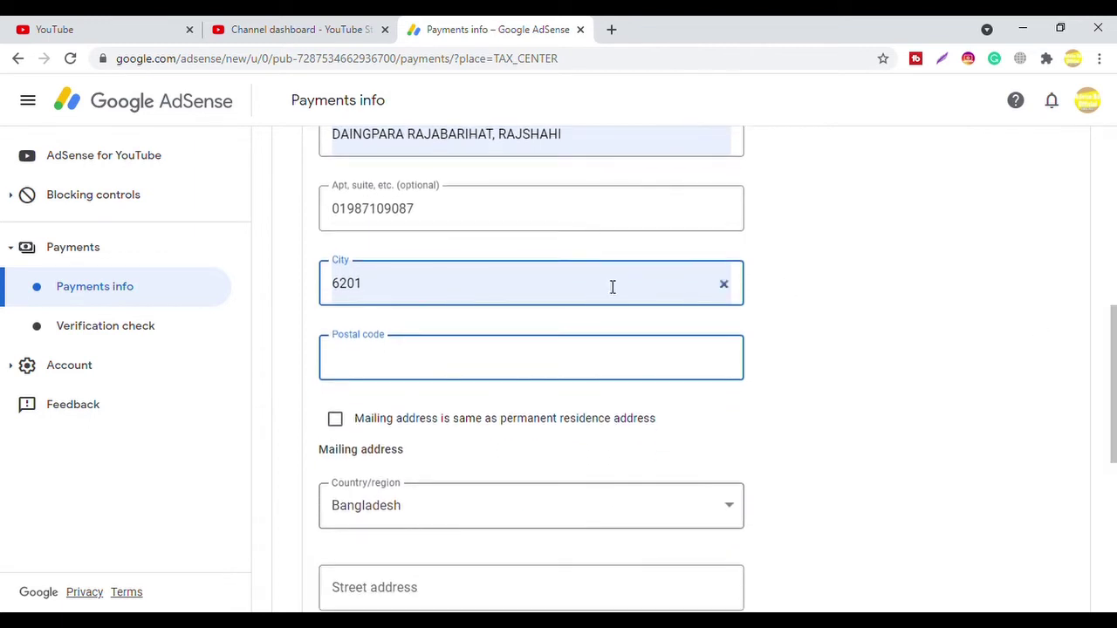
{"action": "left_click", "coordinate": [406, 288]}
{"action": "key", "text": "BackSpace"}
{"action": "key", "text": "BackSpace"}
{"action": "key", "text": "BackSpace"}
{"action": "key", "text": "BackSpace"}
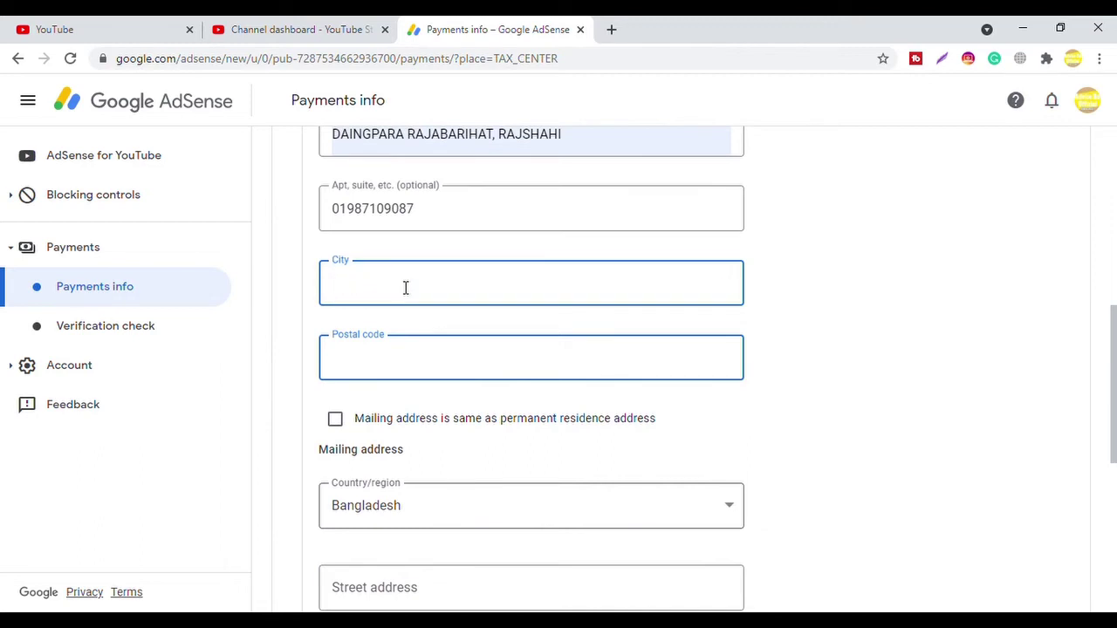
{"action": "type", "text": "Ra"}
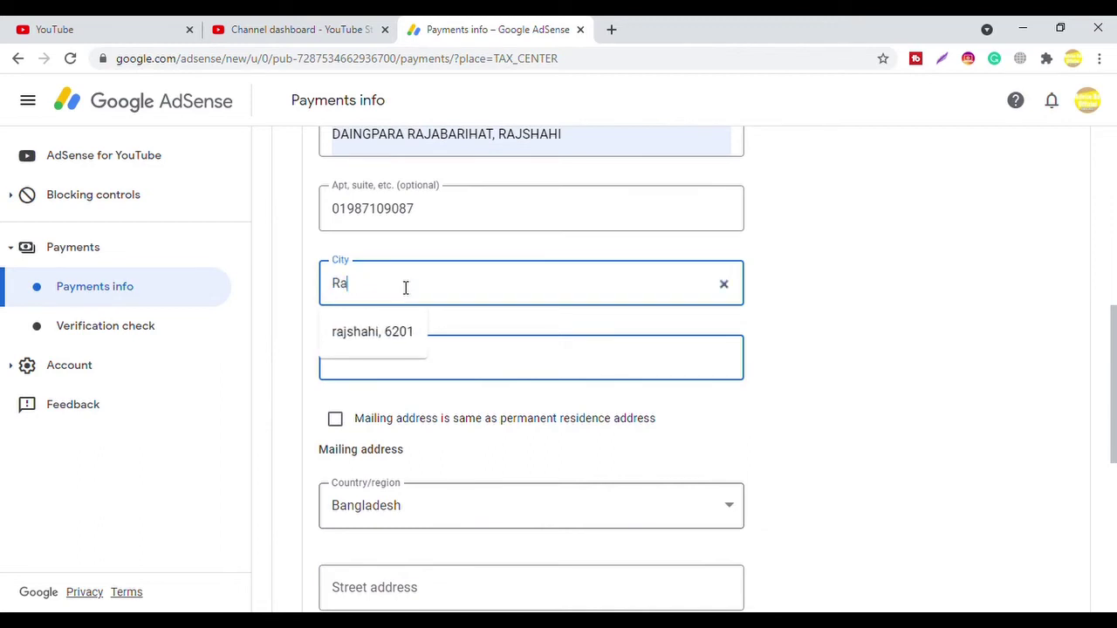
{"action": "type", "text": "jsh"}
{"action": "left_click", "coordinate": [378, 333]}
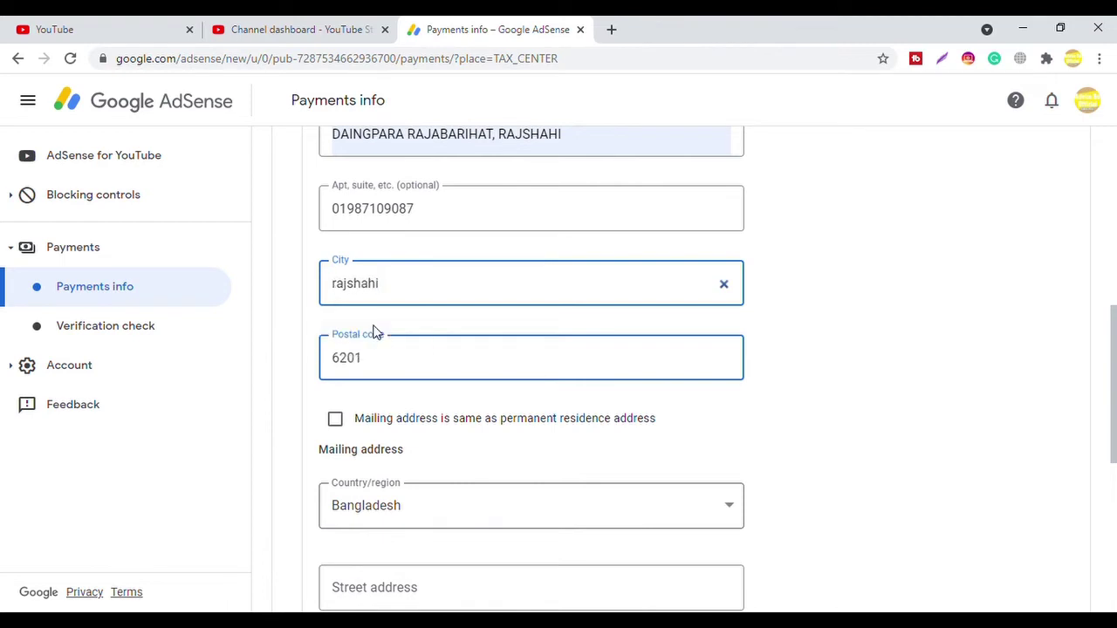
{"action": "left_click_drag", "start_coordinate": [1113, 349], "coordinate": [1113, 394]}
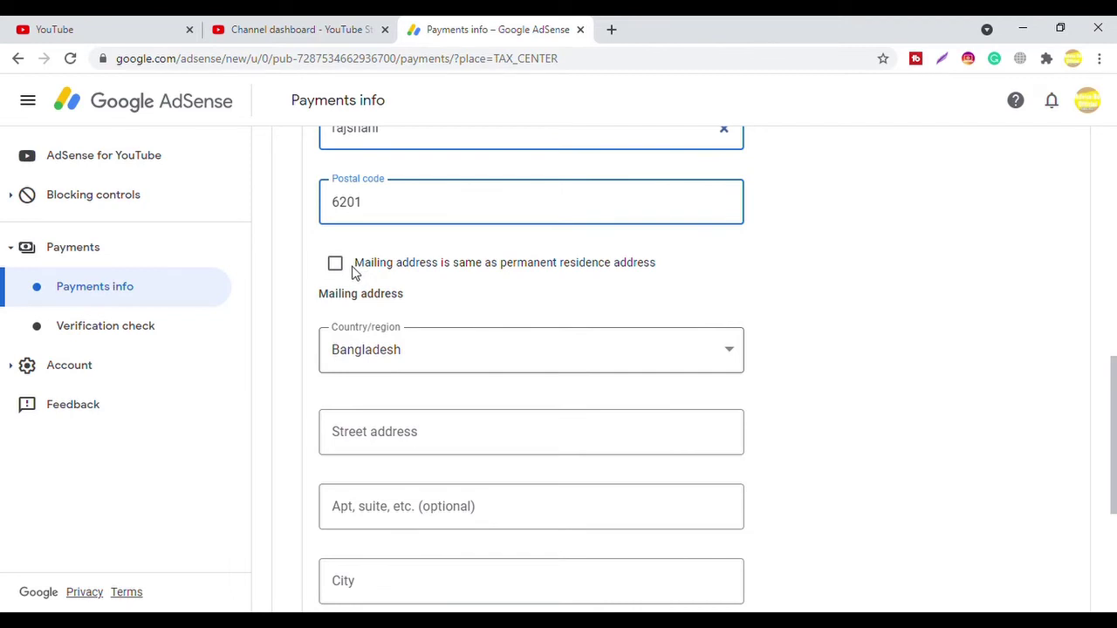
{"action": "left_click", "coordinate": [340, 268]}
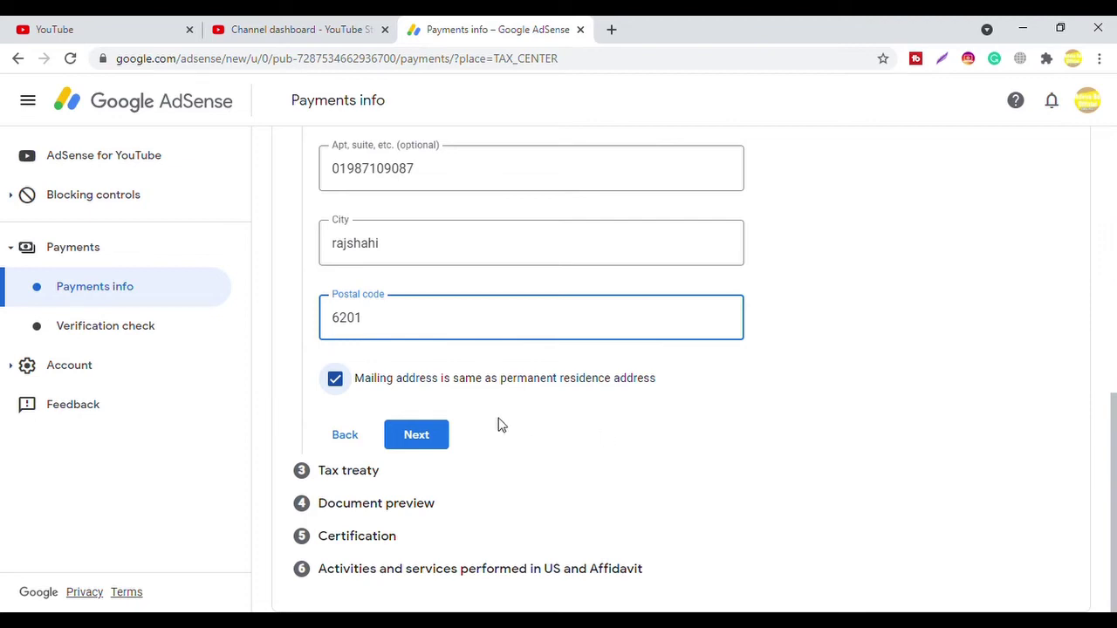
Step: Submit the completed Address step
{"action": "left_click", "coordinate": [439, 440]}
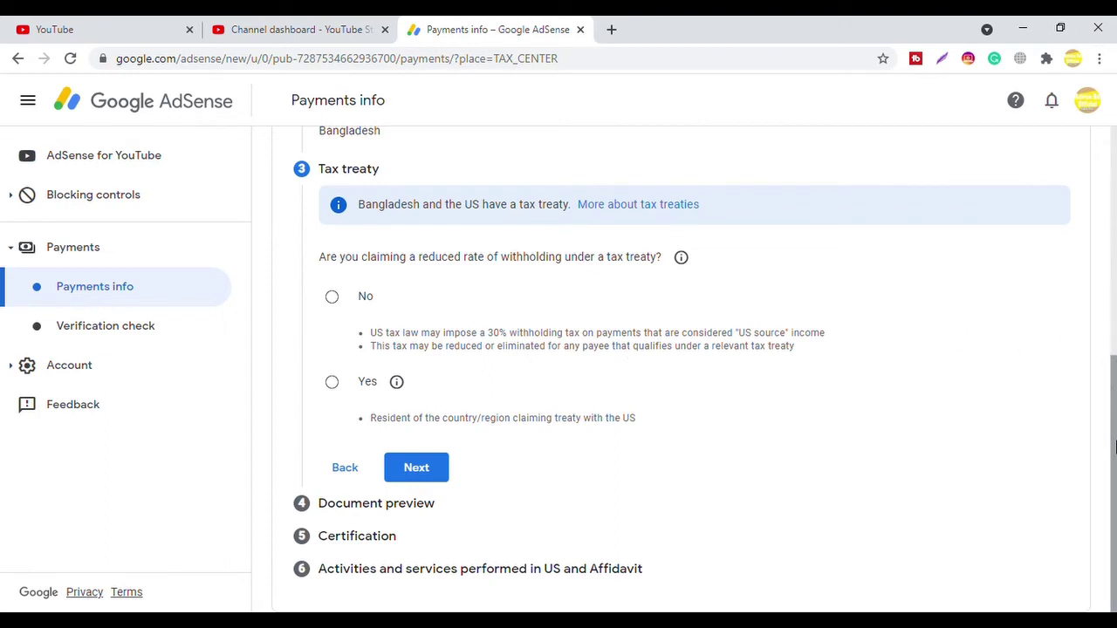
{"action": "scroll", "coordinate": [1114, 447], "scroll_direction": "up", "scroll_amount": 1}
{"action": "scroll", "coordinate": [1115, 447], "scroll_direction": "down", "scroll_amount": 1}
{"action": "left_click_drag", "start_coordinate": [1115, 453], "coordinate": [1114, 427]}
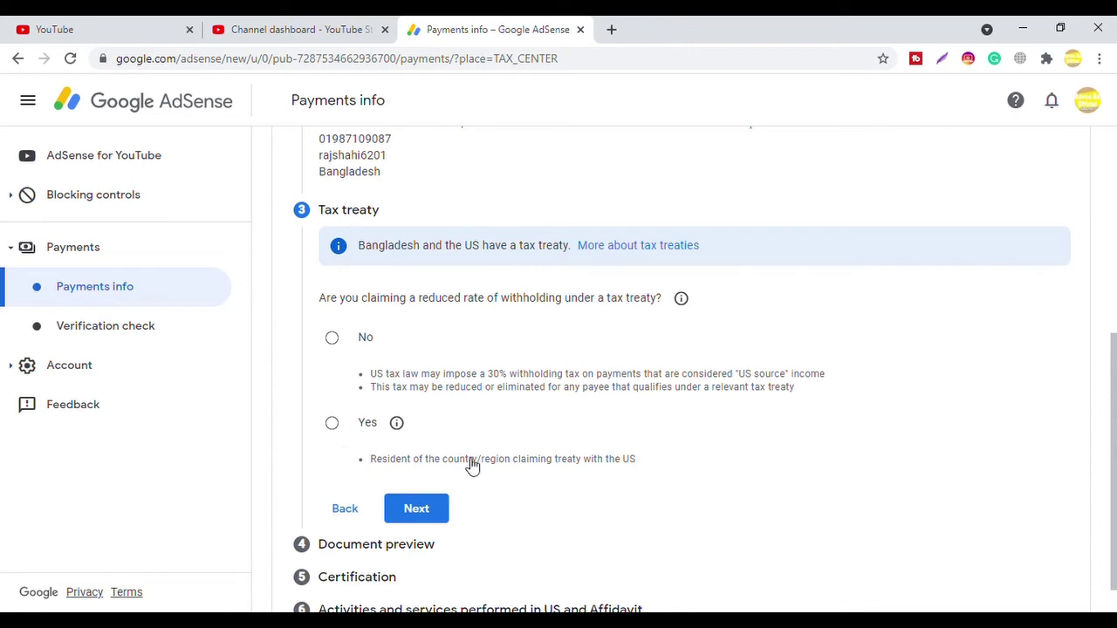
Step: Answer No to claiming a reduced treaty withholding rate and continue to Document preview
{"action": "left_click", "coordinate": [333, 340]}
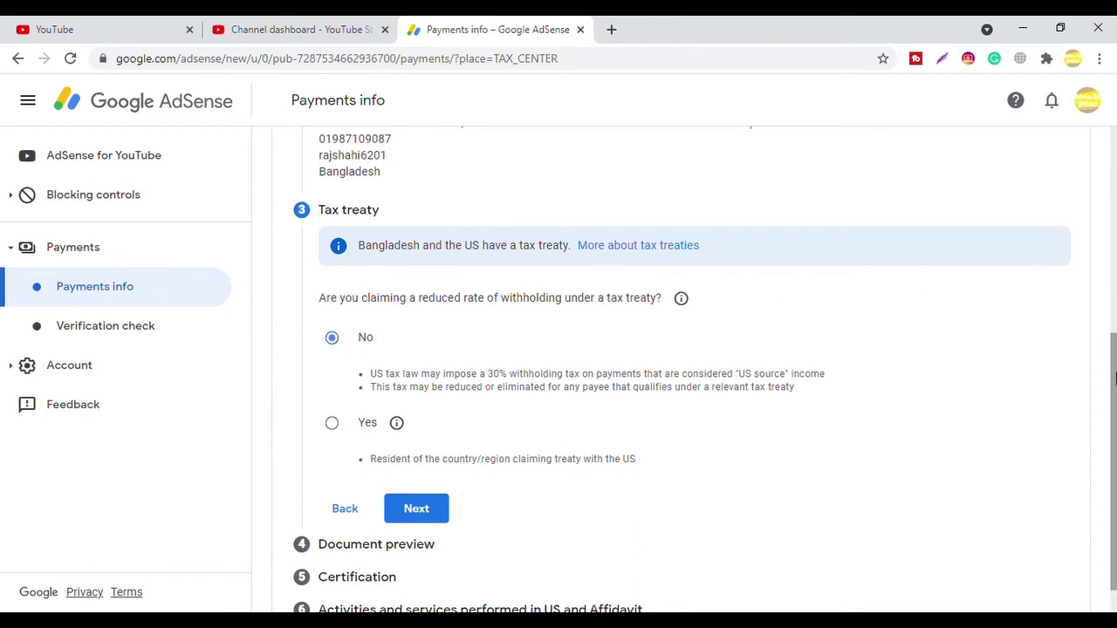
{"action": "scroll", "coordinate": [1114, 410], "scroll_direction": "down", "scroll_amount": 1}
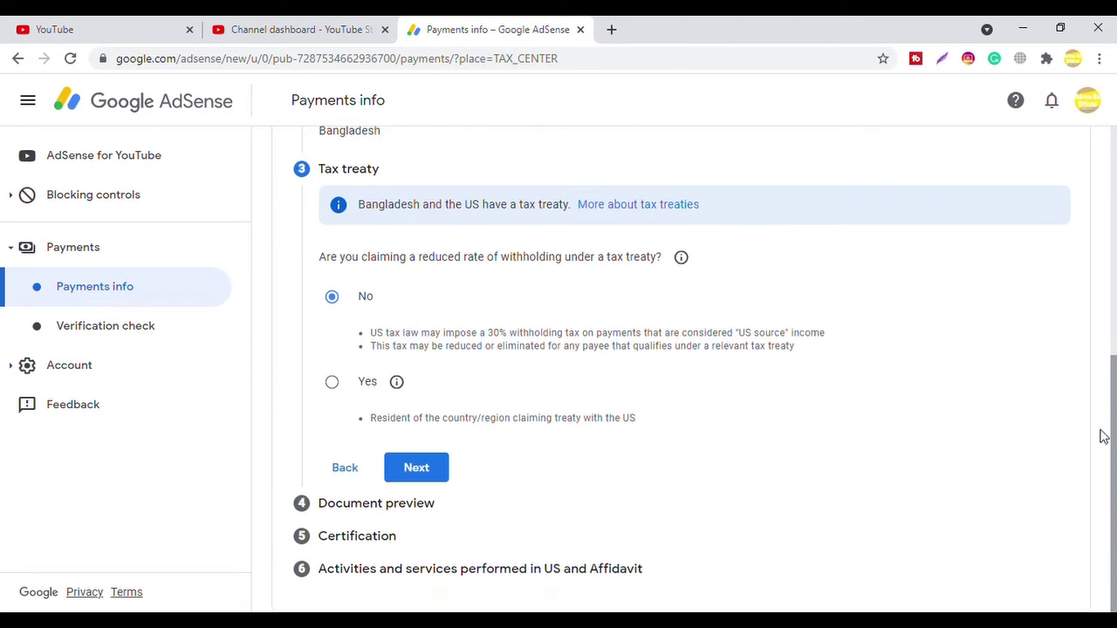
{"action": "left_click", "coordinate": [436, 469]}
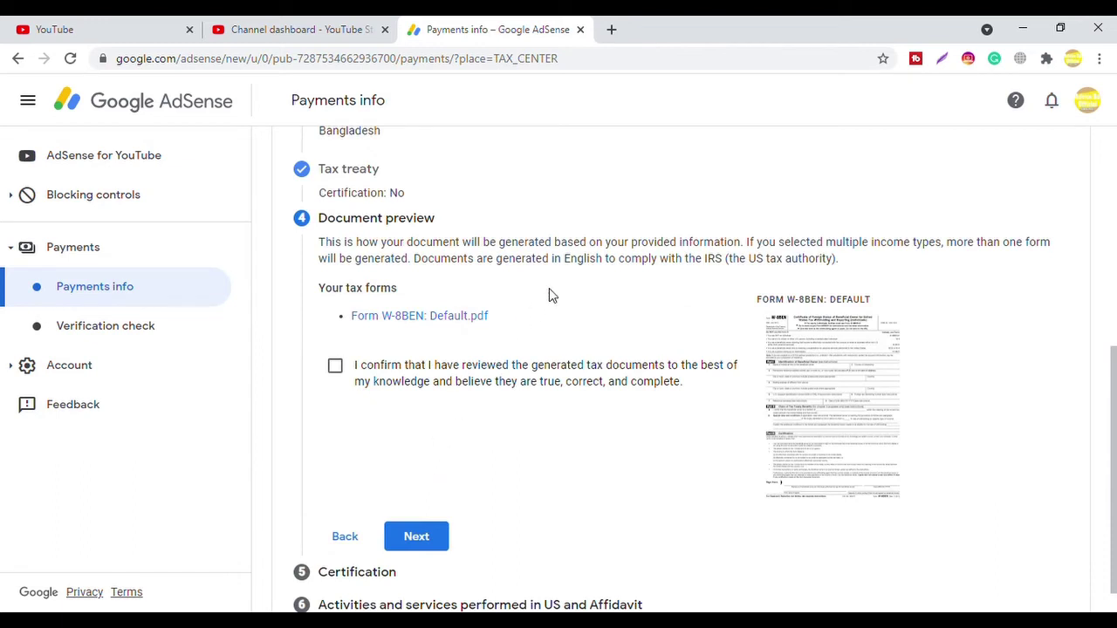
Step: Confirm the generated Form W-8BEN was reviewed and continue to Certification
{"action": "left_click", "coordinate": [337, 368]}
{"action": "left_click_drag", "start_coordinate": [1114, 381], "coordinate": [1115, 411]}
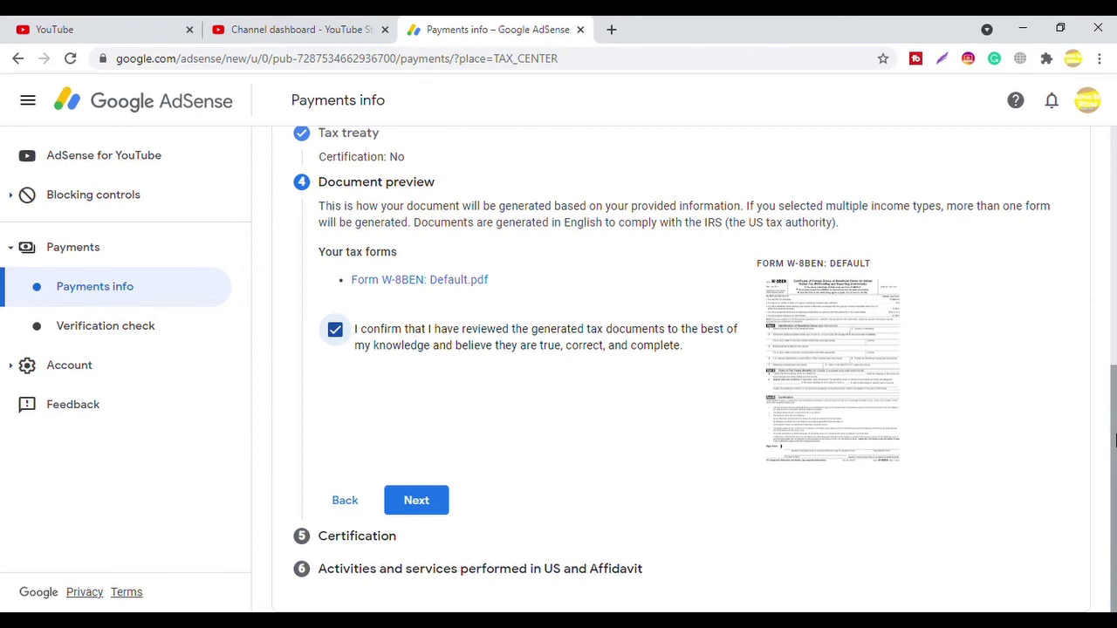
{"action": "left_click", "coordinate": [417, 501]}
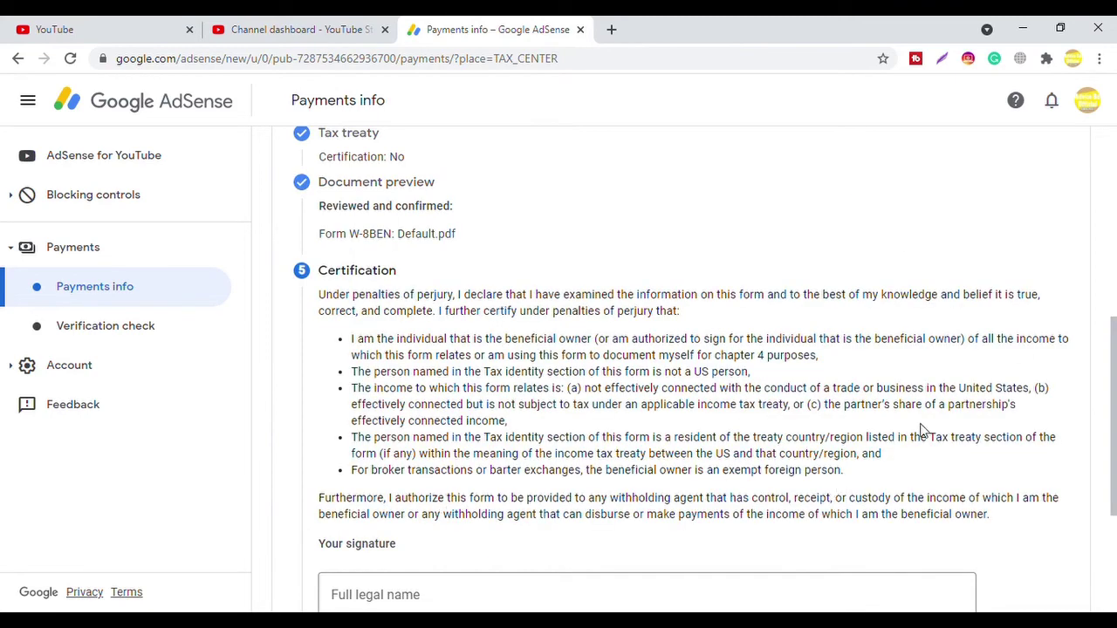
Step: Sign the certification with your full legal name, confirm you are the person listed, and continue
{"action": "mouse_move", "coordinate": [1114, 362]}
{"action": "left_mouse_down"}
{"action": "mouse_move", "coordinate": [1114, 452]}
{"action": "mouse_move", "coordinate": [1114, 402]}
{"action": "left_mouse_up"}
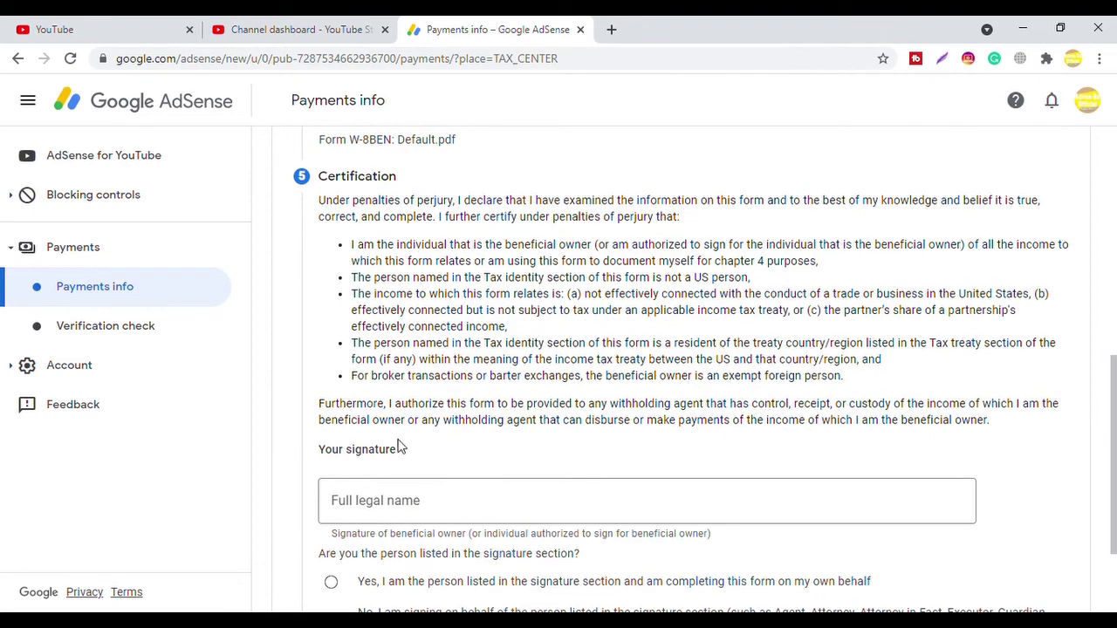
{"action": "left_click", "coordinate": [395, 502]}
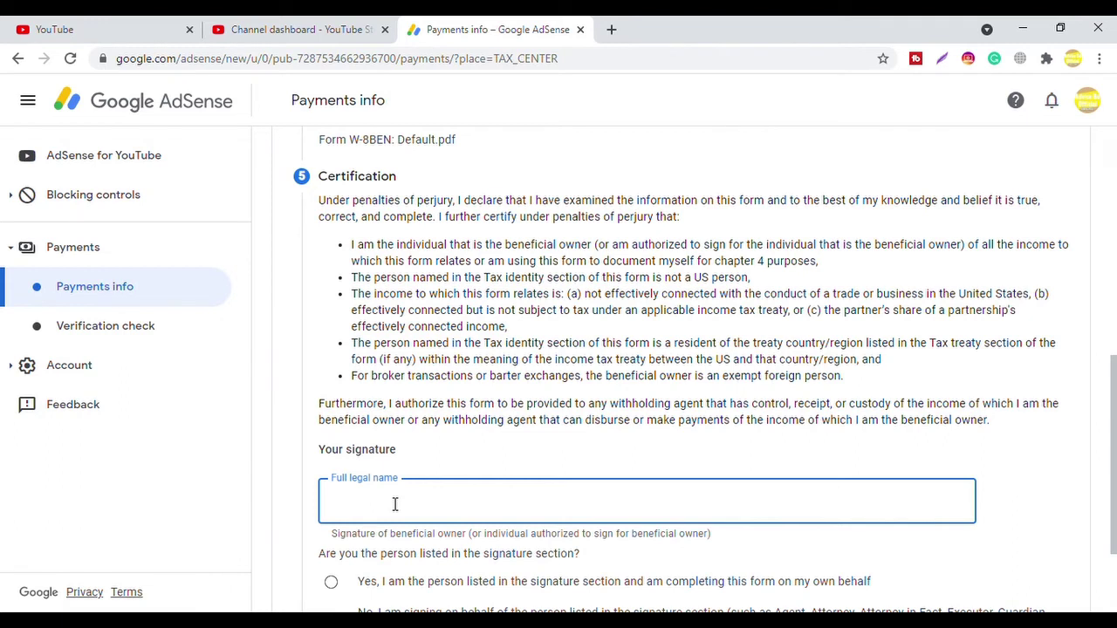
{"action": "left_click", "coordinate": [575, 458]}
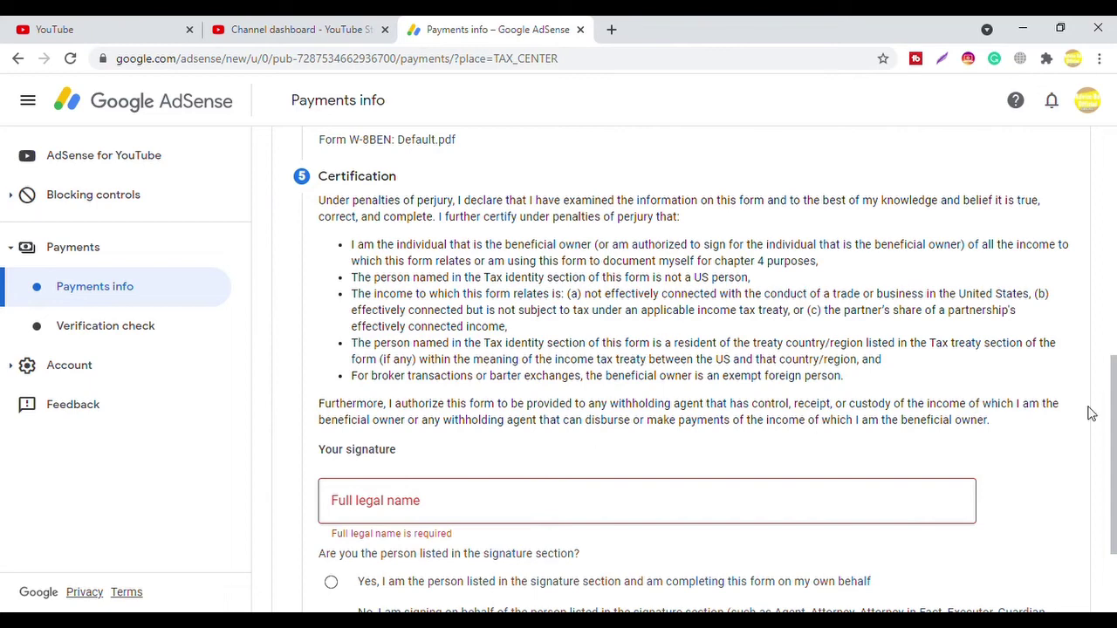
{"action": "left_click_drag", "start_coordinate": [1115, 417], "coordinate": [1114, 479]}
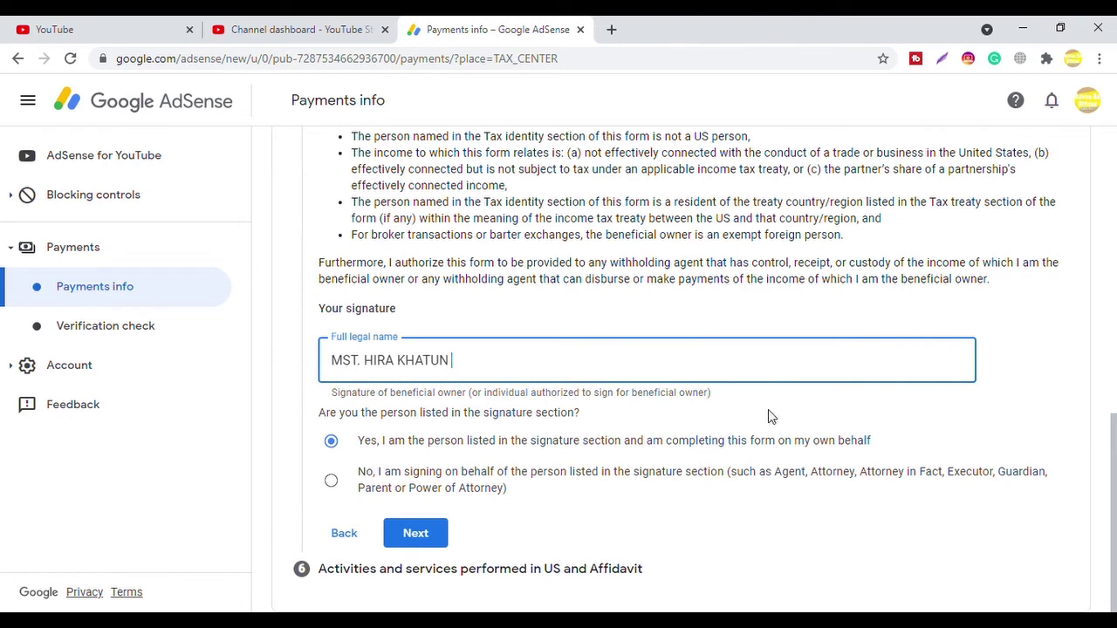
{"action": "left_click", "coordinate": [746, 291]}
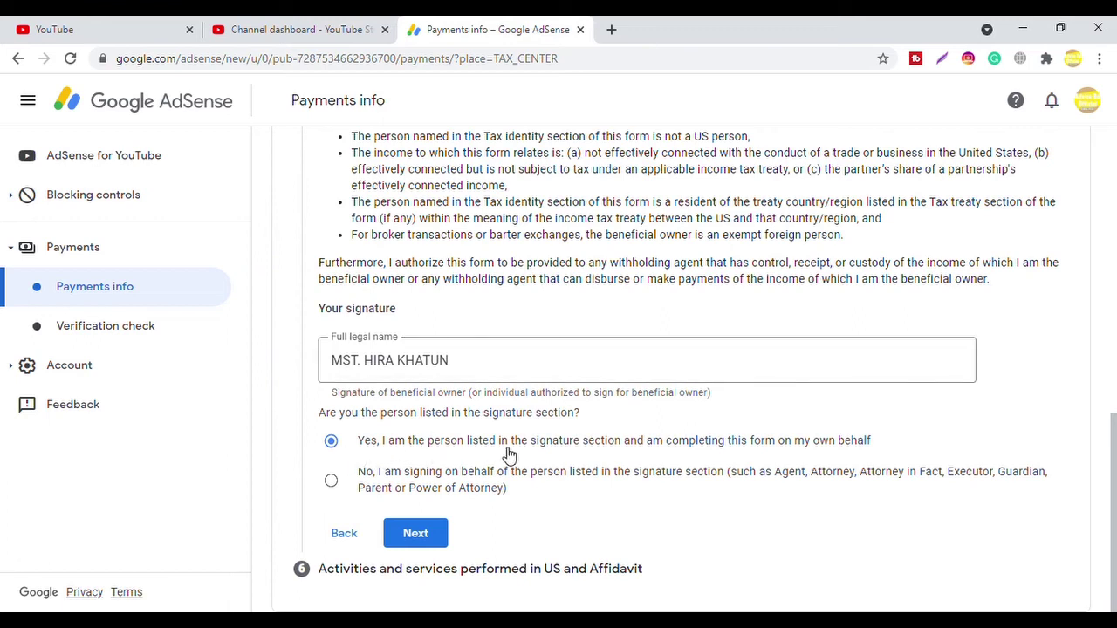
{"action": "left_click", "coordinate": [435, 537]}
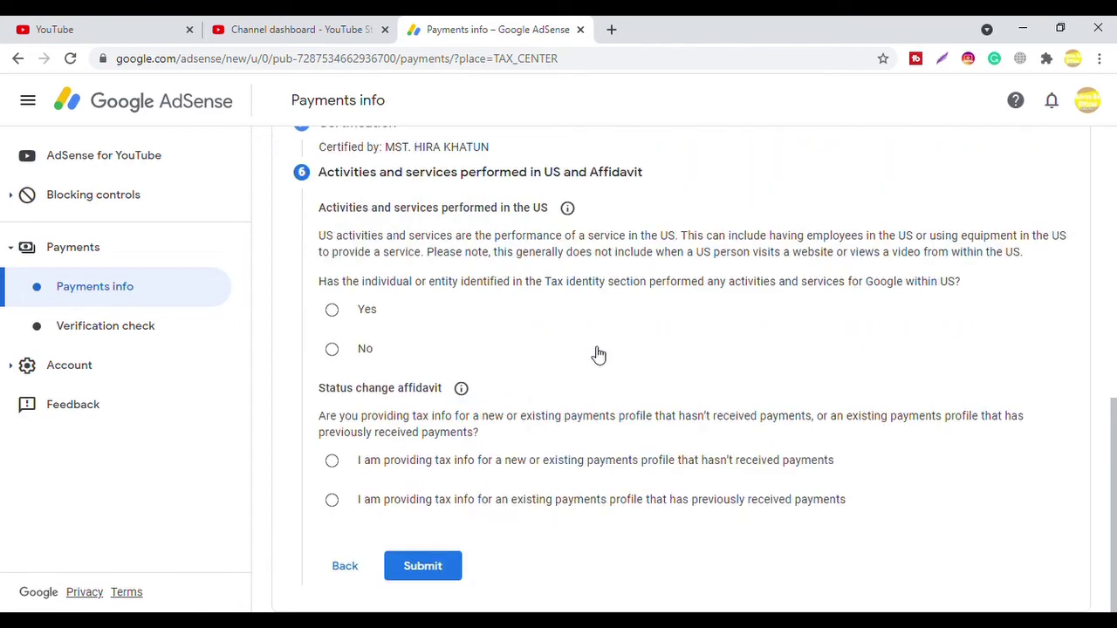
Step: Answer Yes to US activities, choose the affidavit that the profile hasn't received payments, and submit
{"action": "mouse_move", "coordinate": [1114, 460]}
{"action": "left_mouse_down"}
{"action": "mouse_move", "coordinate": [1114, 421]}
{"action": "mouse_move", "coordinate": [1115, 446]}
{"action": "left_mouse_up"}
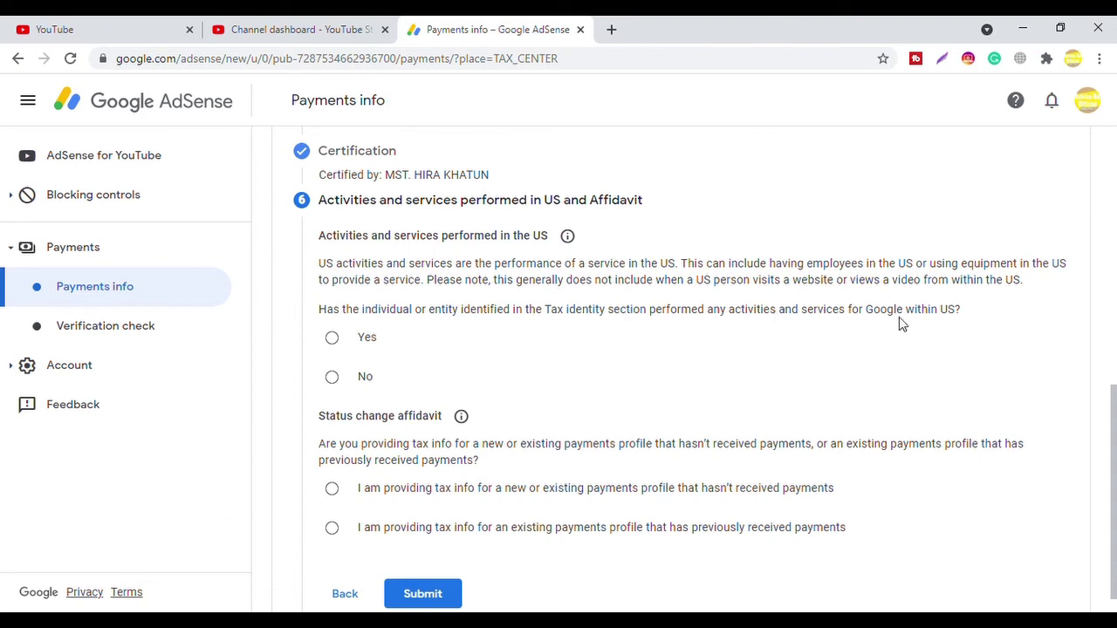
{"action": "left_click_drag", "start_coordinate": [1114, 422], "coordinate": [1115, 448]}
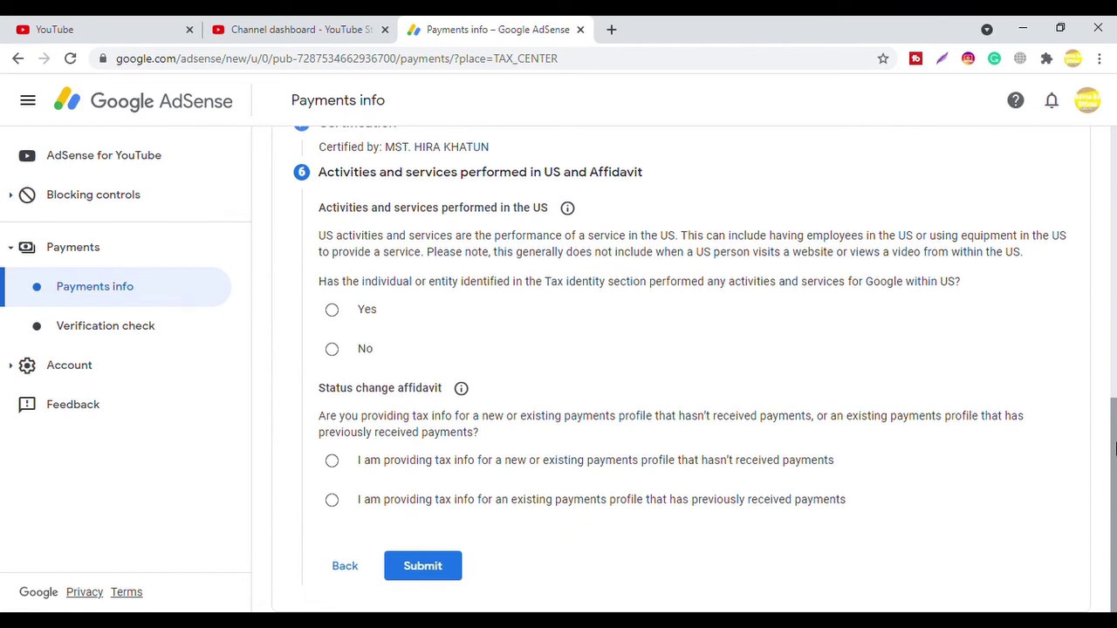
{"action": "left_click", "coordinate": [336, 311]}
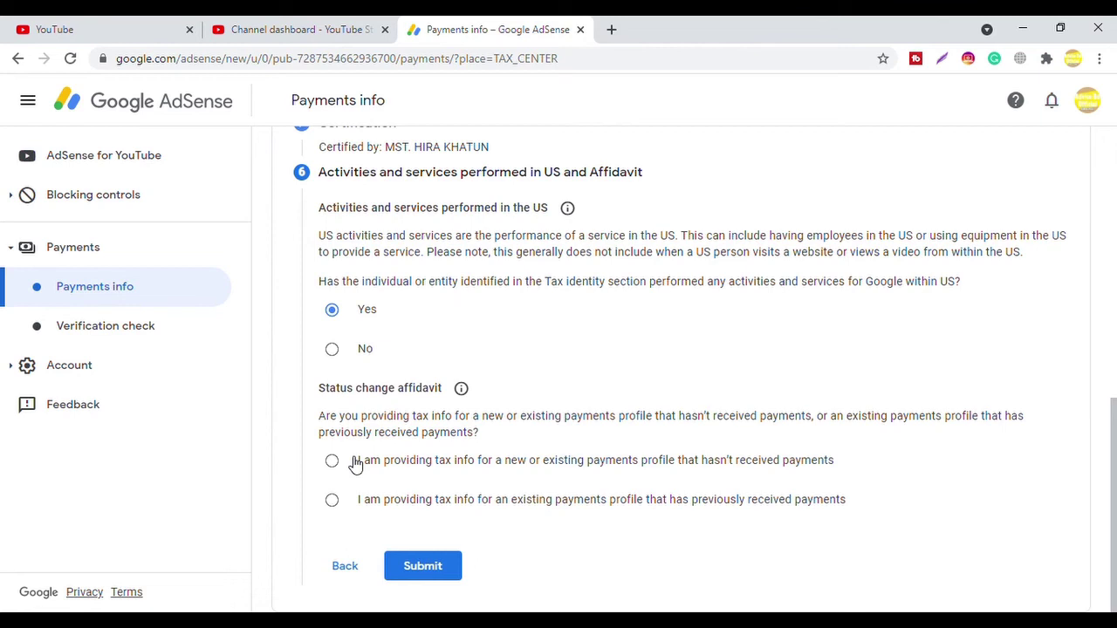
{"action": "left_click", "coordinate": [337, 464]}
{"action": "left_click", "coordinate": [439, 567]}
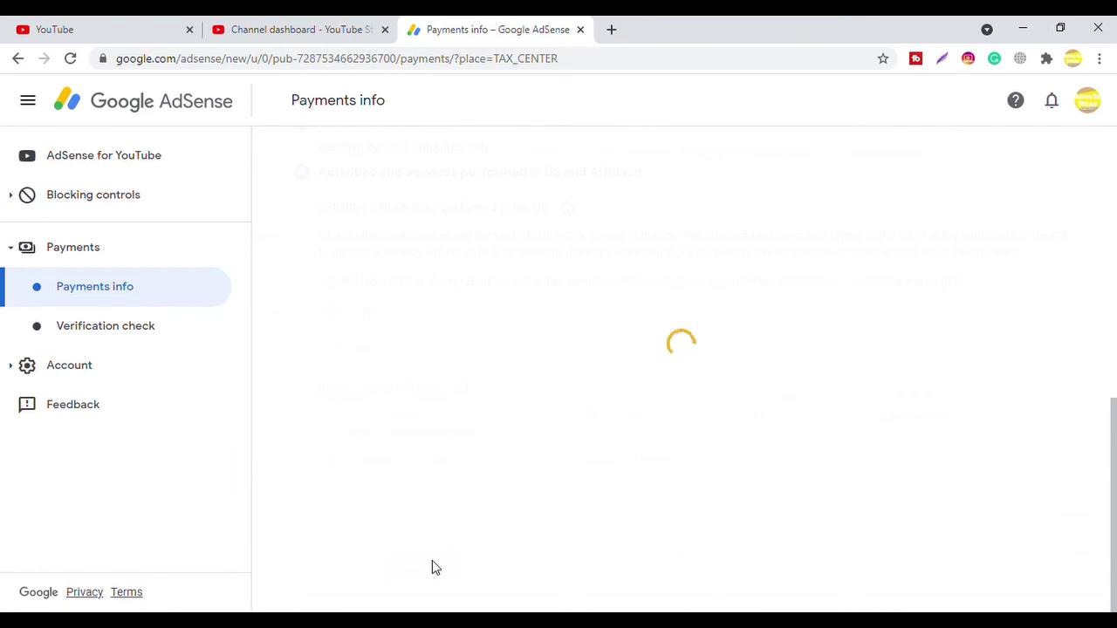
Step: Submit the W-8BEN so Manage tax info shows it Approved with 30% default withholding
{"action": "left_click", "coordinate": [438, 567]}
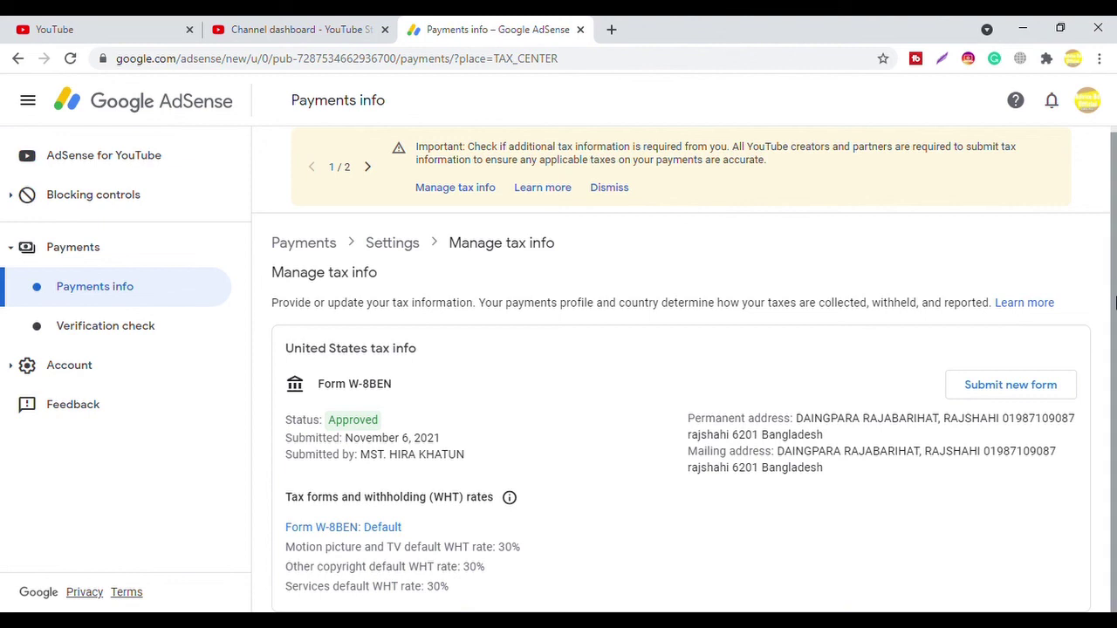
{"action": "mouse_move", "coordinate": [1113, 302]}
{"action": "left_mouse_down"}
{"action": "mouse_move", "coordinate": [1113, 273]}
{"action": "mouse_move", "coordinate": [1114, 302]}
{"action": "mouse_move", "coordinate": [1114, 283]}
{"action": "left_mouse_up"}
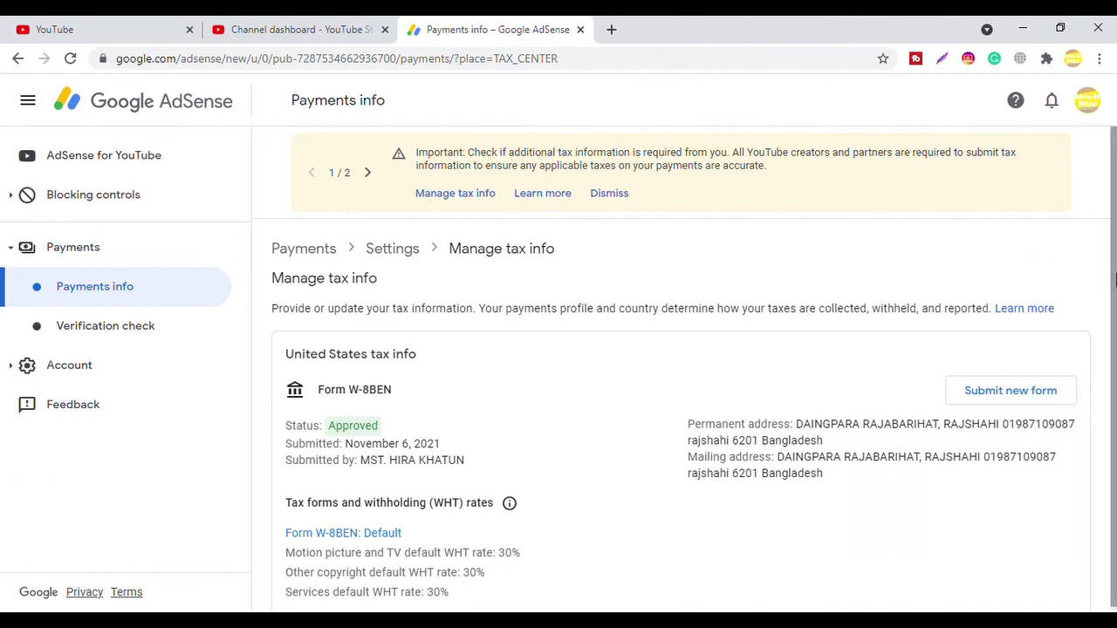
{"action": "left_click_drag", "start_coordinate": [1114, 278], "coordinate": [1114, 404]}
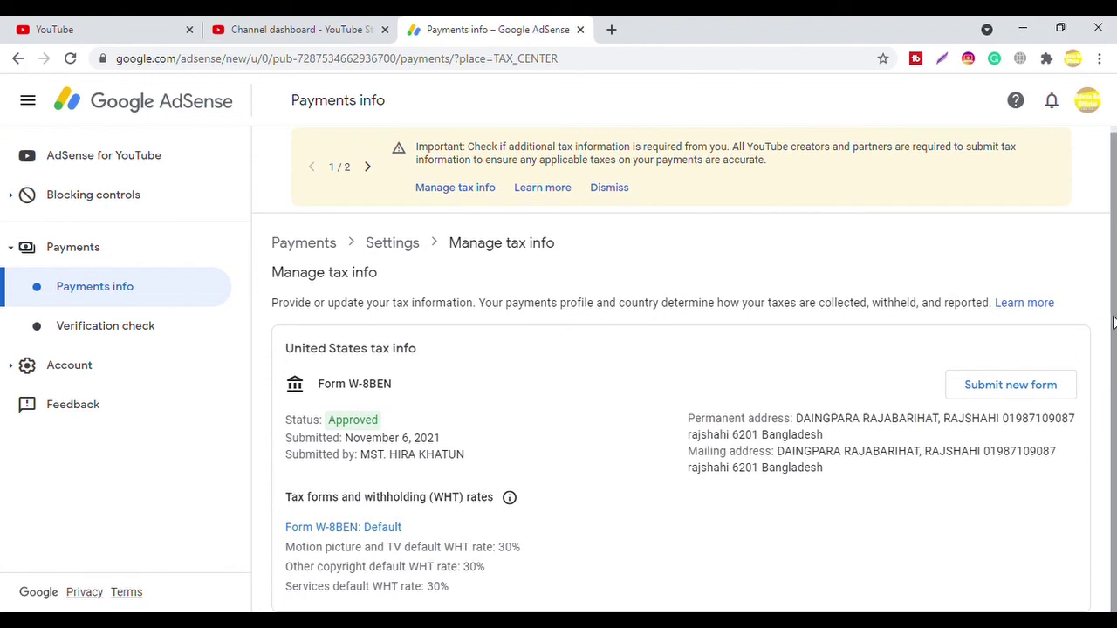
{"action": "left_click_drag", "start_coordinate": [1114, 358], "coordinate": [1114, 330]}
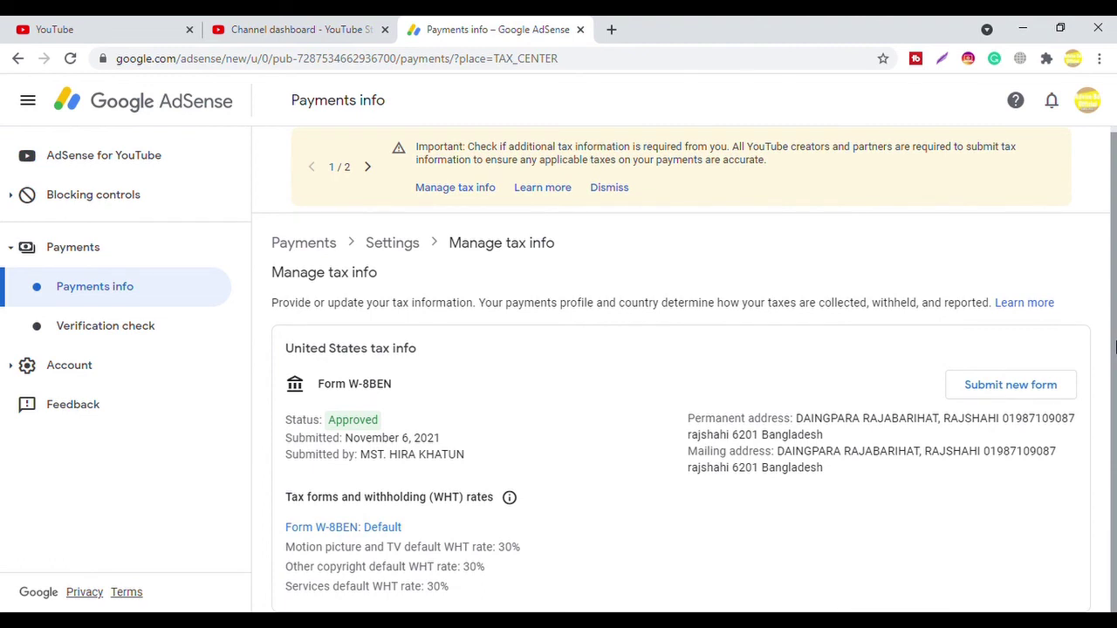